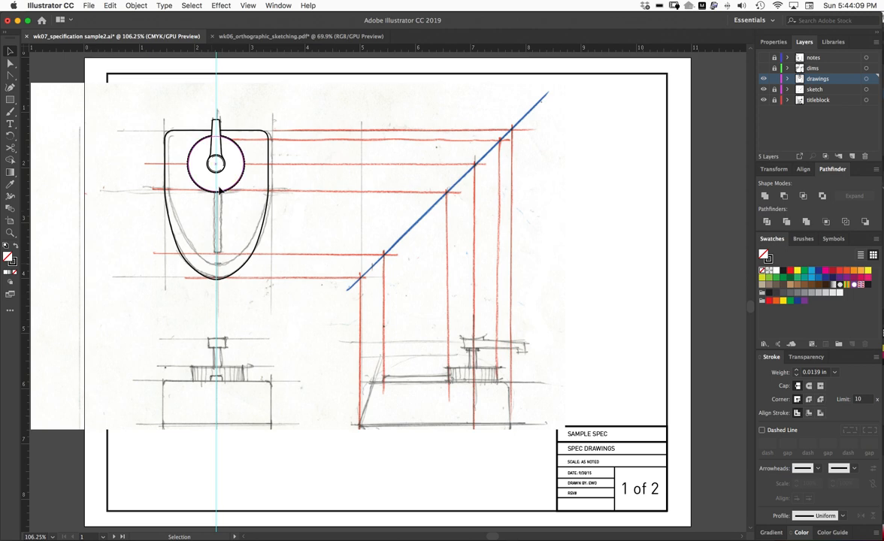
- Copy the body's outer outline in the top view
{"action": "left_click", "coordinate": [269, 149]}
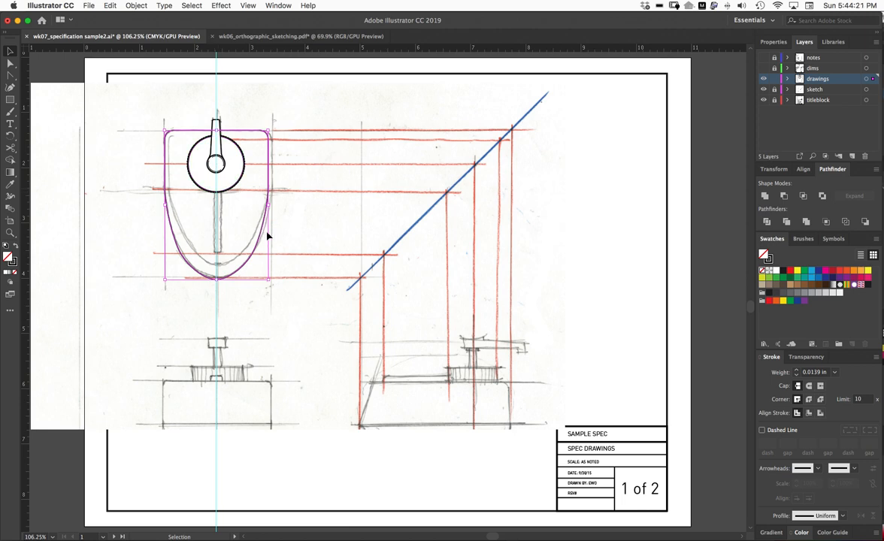
{"action": "left_click", "coordinate": [110, 6]}
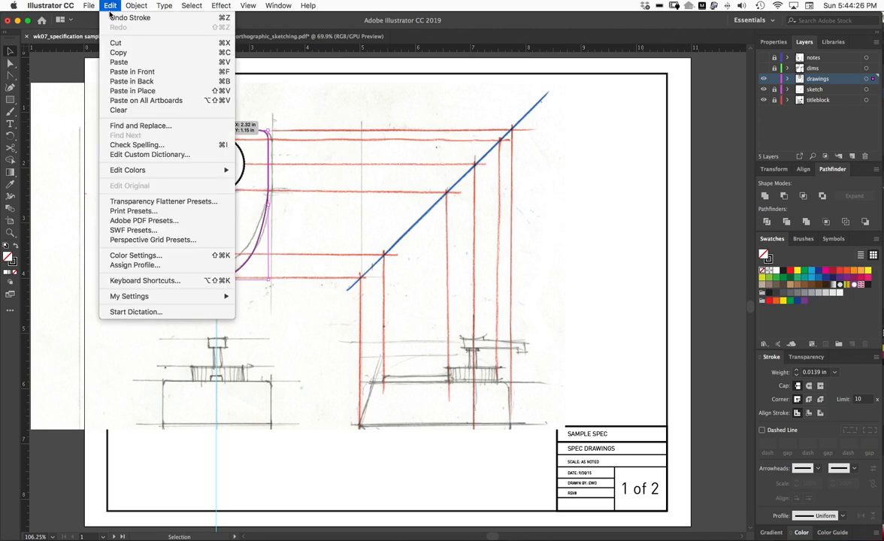
{"action": "left_click", "coordinate": [120, 54]}
{"action": "left_click", "coordinate": [110, 6]}
{"action": "left_click", "coordinate": [119, 62]}
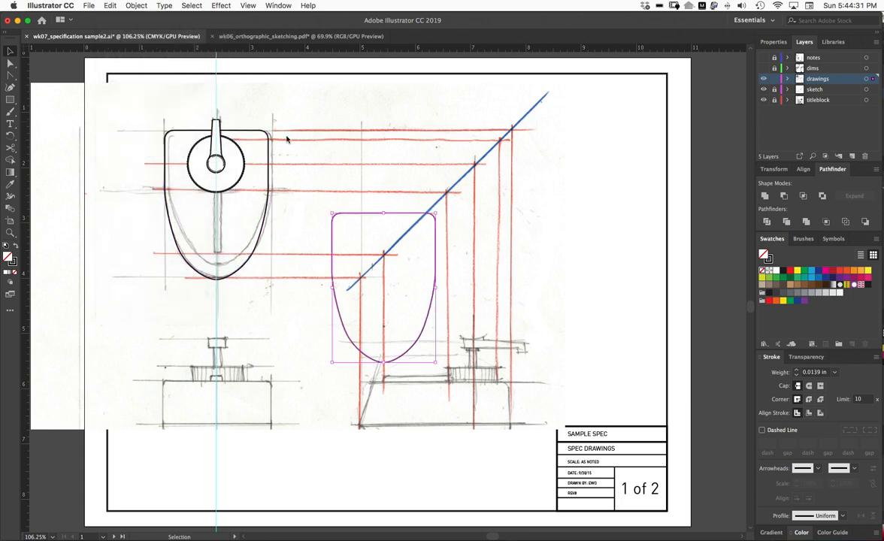
{"action": "key", "text": "Delete"}
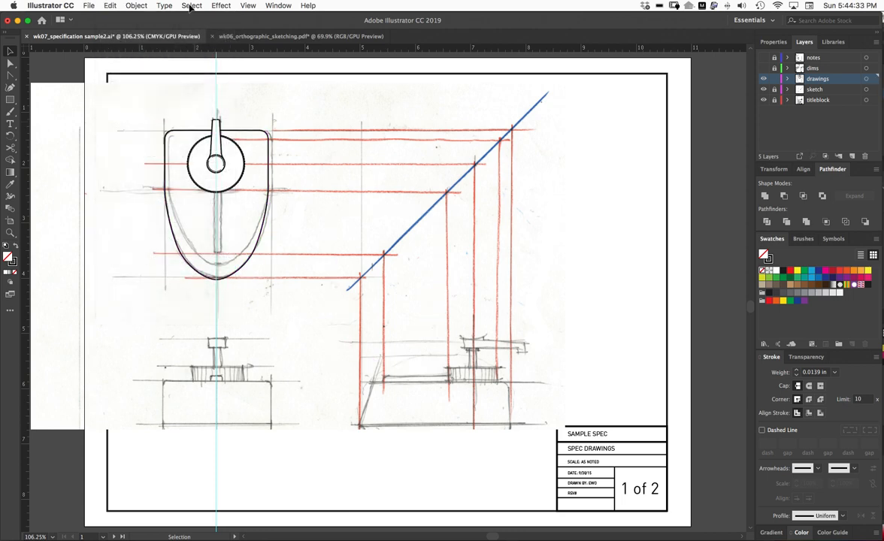
- Paste the copied outline in front of the original, and shrink it upward from its lower tip and inward from both sides
{"action": "left_click", "coordinate": [105, 6]}
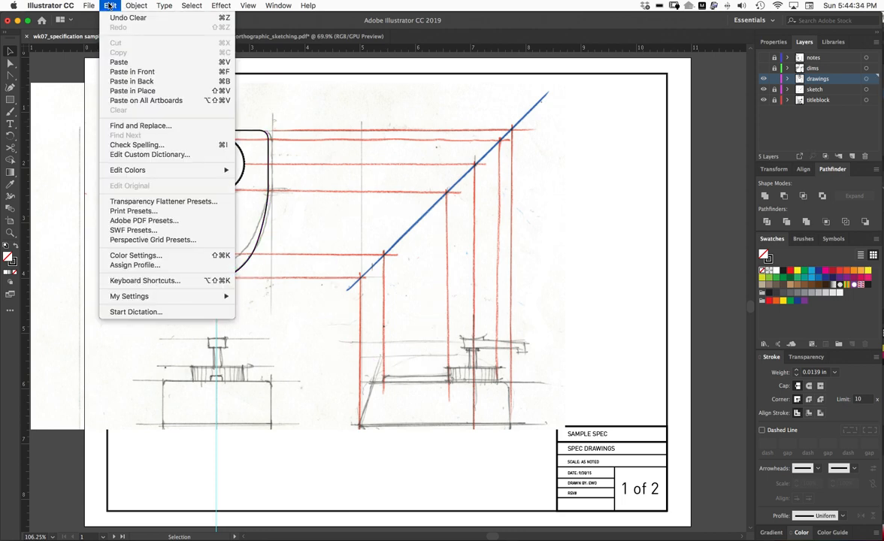
{"action": "left_click", "coordinate": [135, 74]}
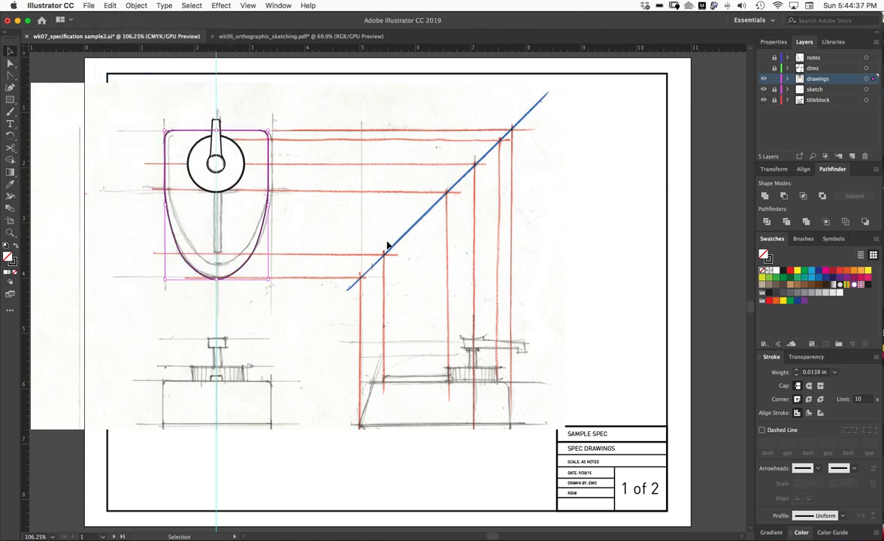
{"action": "key", "text": "a"}
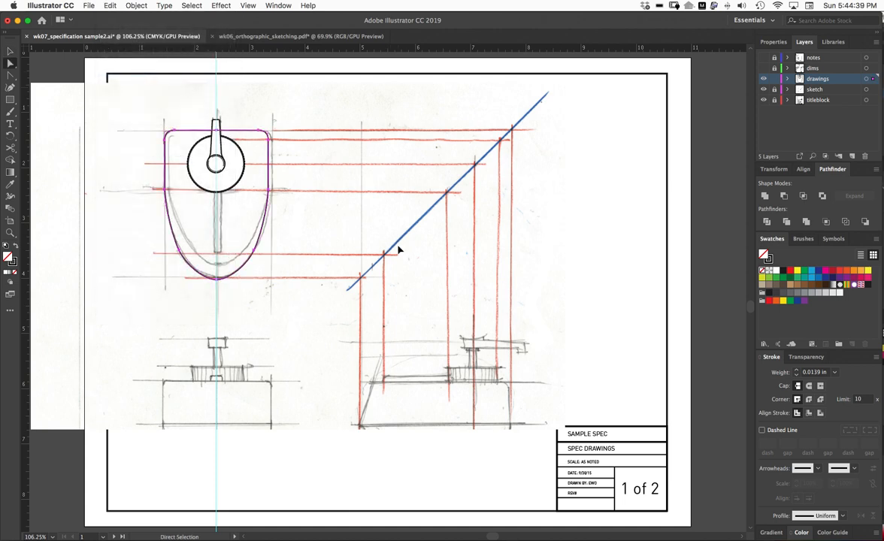
{"action": "left_click_drag", "start_coordinate": [275, 278], "coordinate": [127, 107]}
{"action": "left_click", "coordinate": [10, 52]}
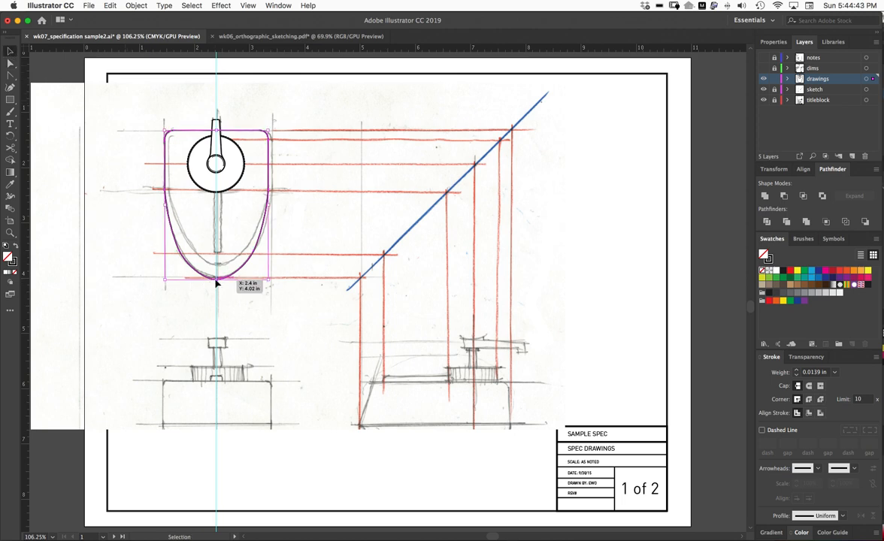
{"action": "left_click_drag", "start_coordinate": [216, 280], "coordinate": [219, 265]}
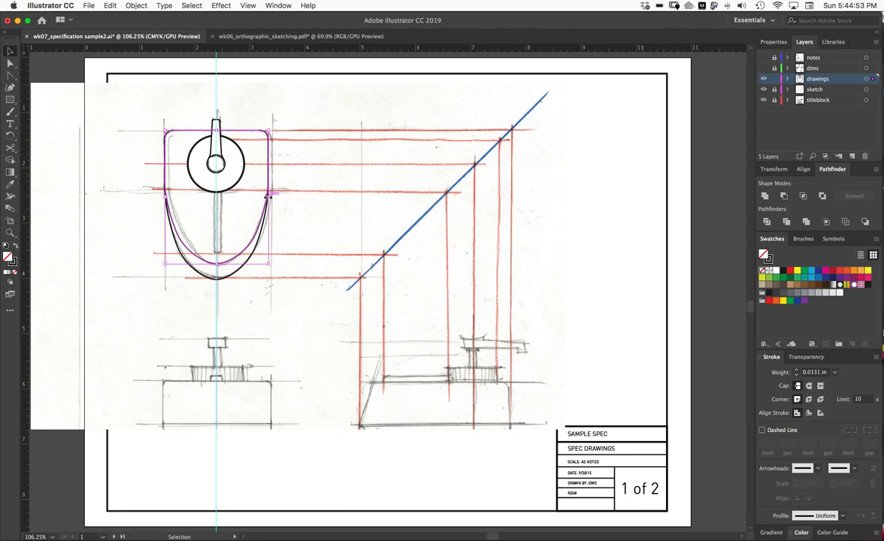
{"action": "left_click_drag", "start_coordinate": [267, 195], "coordinate": [260, 196]}
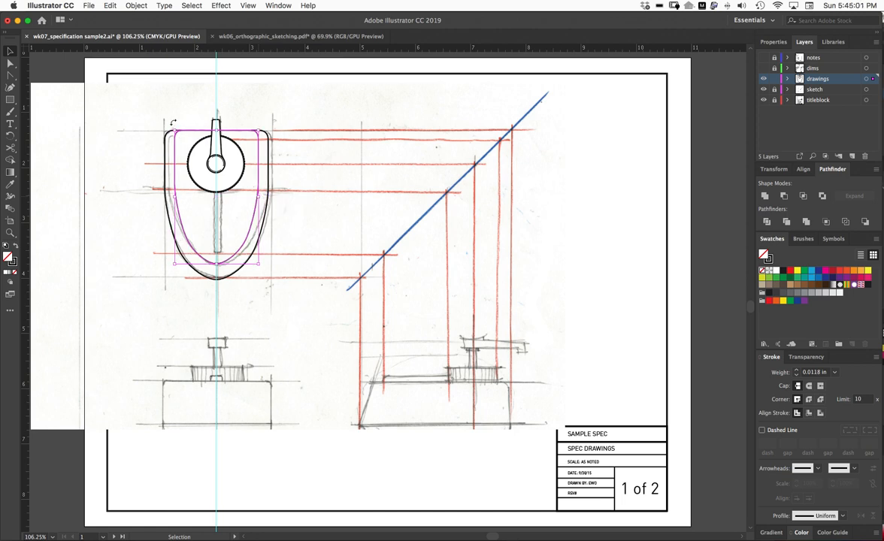
- Nudge the upper edge and rounded corners of the inner outline down so they sit below the outer outline's upper edge
{"action": "key", "text": "a"}
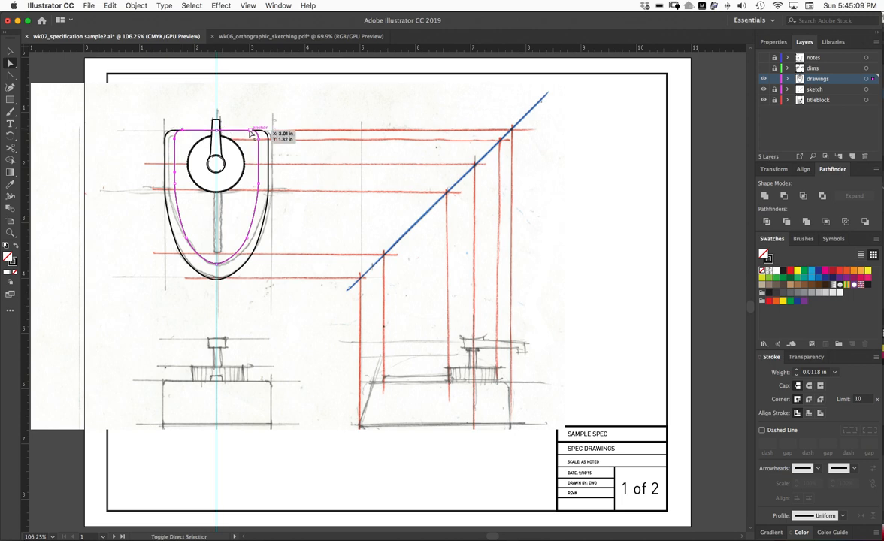
{"action": "key", "text": "z"}
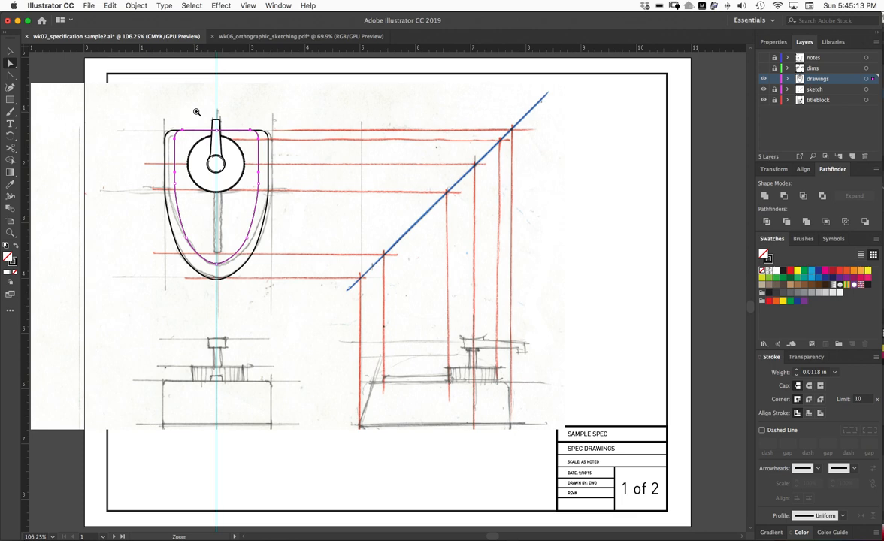
{"action": "key", "text": "a"}
{"action": "left_click_drag", "start_coordinate": [188, 115], "coordinate": [570, 220]}
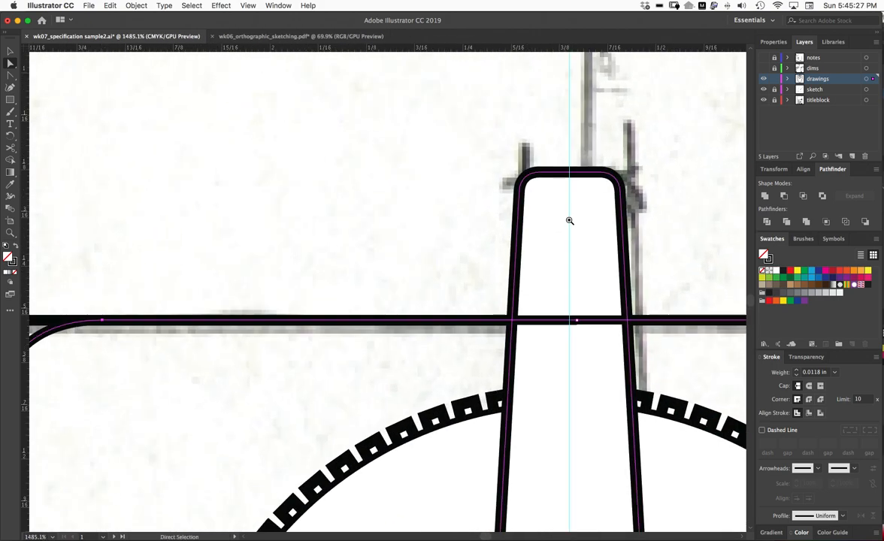
{"action": "left_click", "coordinate": [577, 322]}
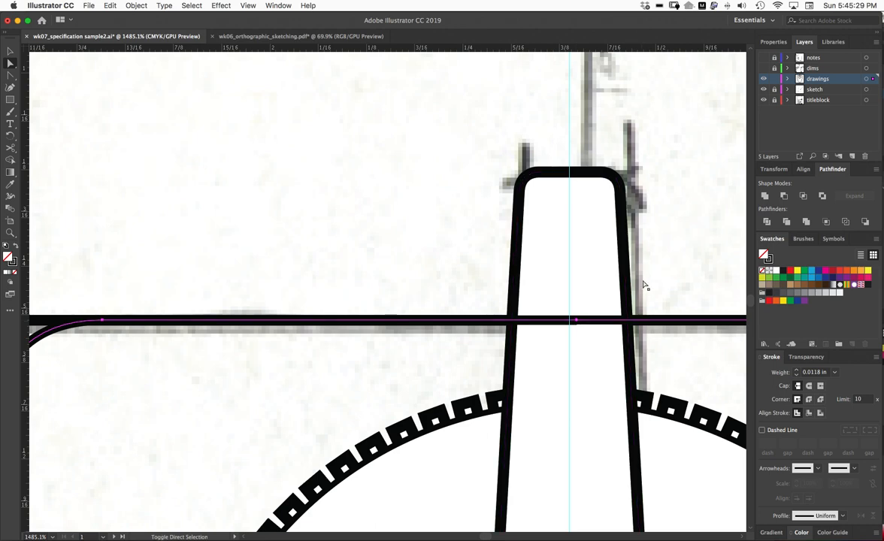
{"action": "left_click", "coordinate": [537, 272], "text": "alt+super"}
{"action": "left_click", "coordinate": [537, 272], "text": "alt+super"}
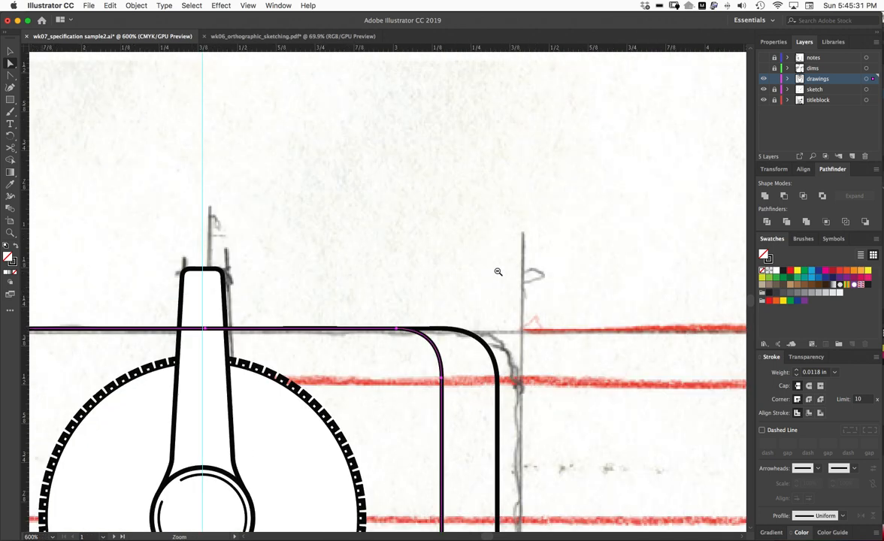
{"action": "key", "text": "Down"}
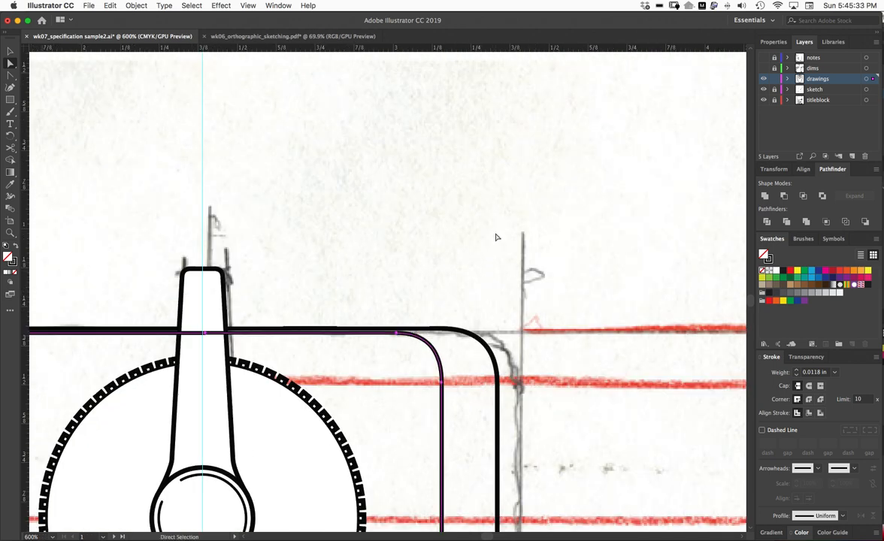
{"action": "key", "text": "Down"}
{"action": "key", "text": "Down"}
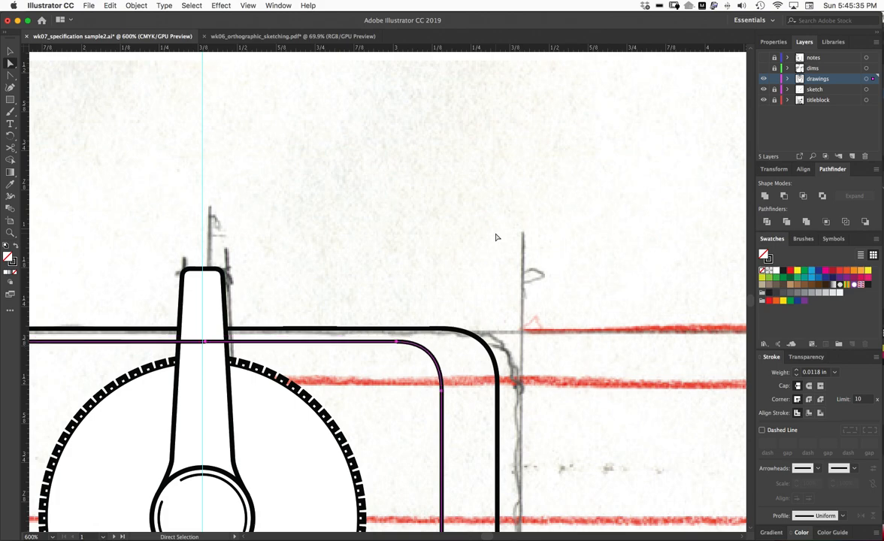
{"action": "key", "text": "Down"}
{"action": "key", "text": "super+0"}
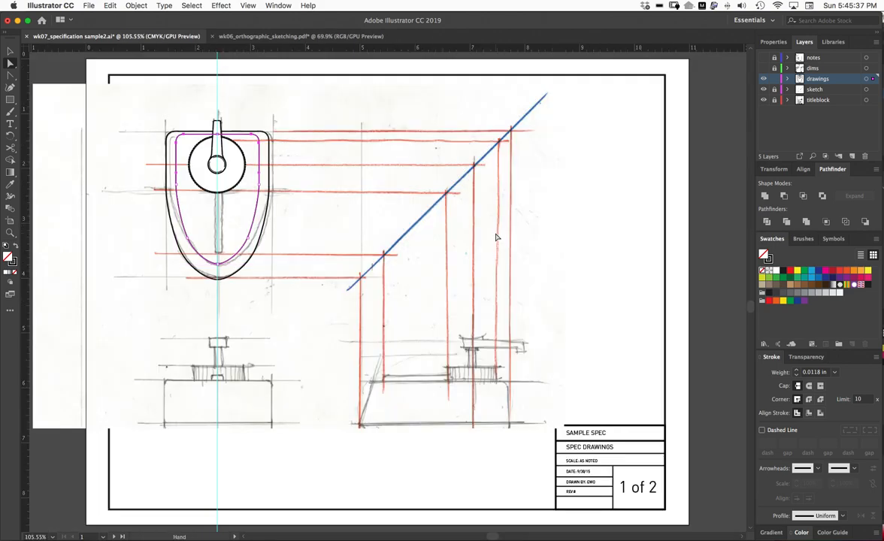
- Widen the inner outline symmetrically about its centre so its sides run closer to the outer outline
{"action": "left_click_drag", "start_coordinate": [159, 125], "coordinate": [398, 168]}
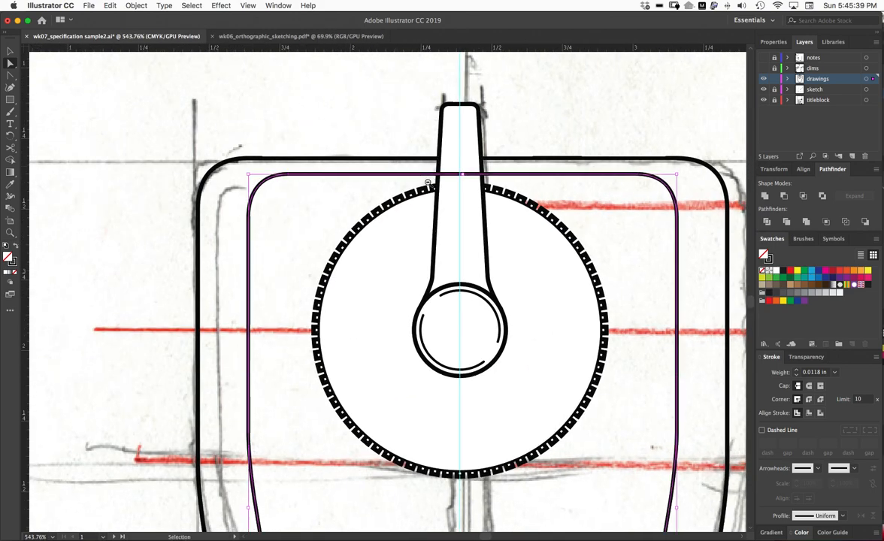
{"action": "left_click", "coordinate": [490, 246], "text": "alt+super"}
{"action": "left_click", "coordinate": [490, 247], "text": "alt+super"}
{"action": "left_click", "coordinate": [430, 258], "text": "alt+super"}
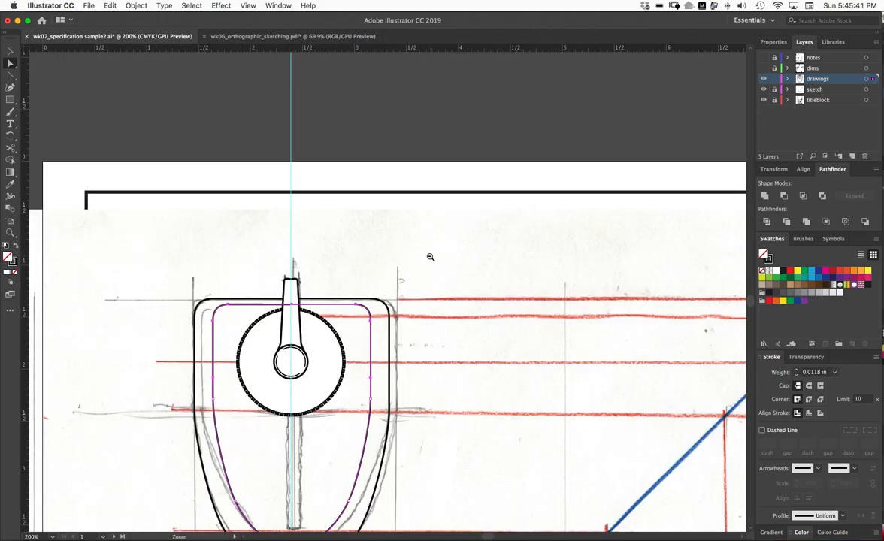
{"action": "left_click", "coordinate": [321, 296], "text": "alt+super"}
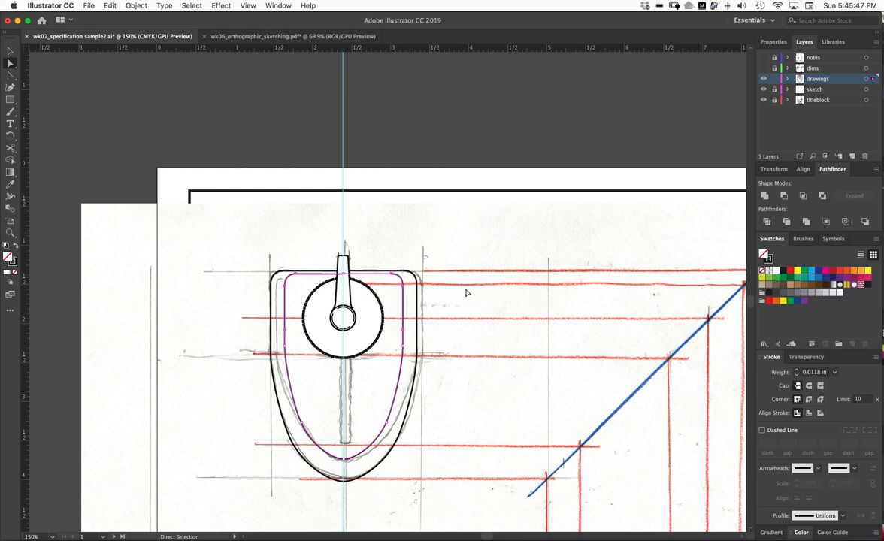
{"action": "key", "text": "v"}
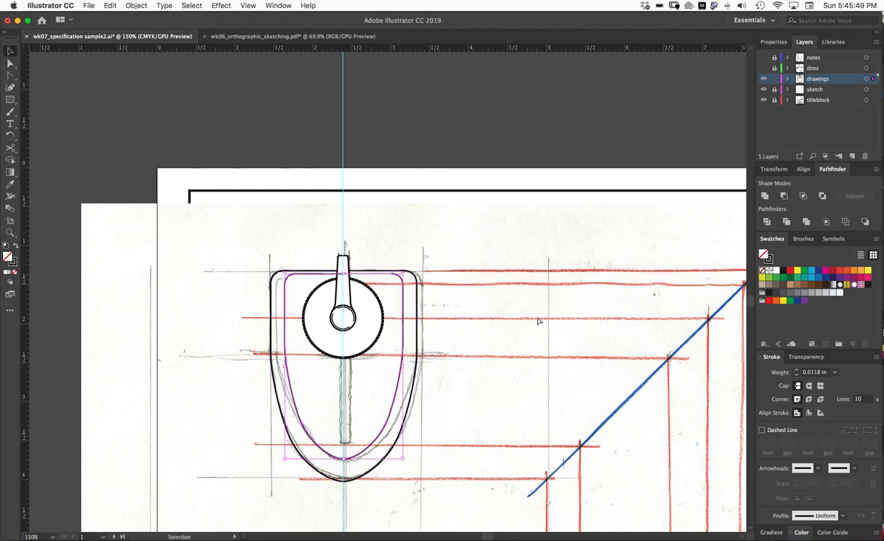
{"action": "left_click", "coordinate": [446, 322]}
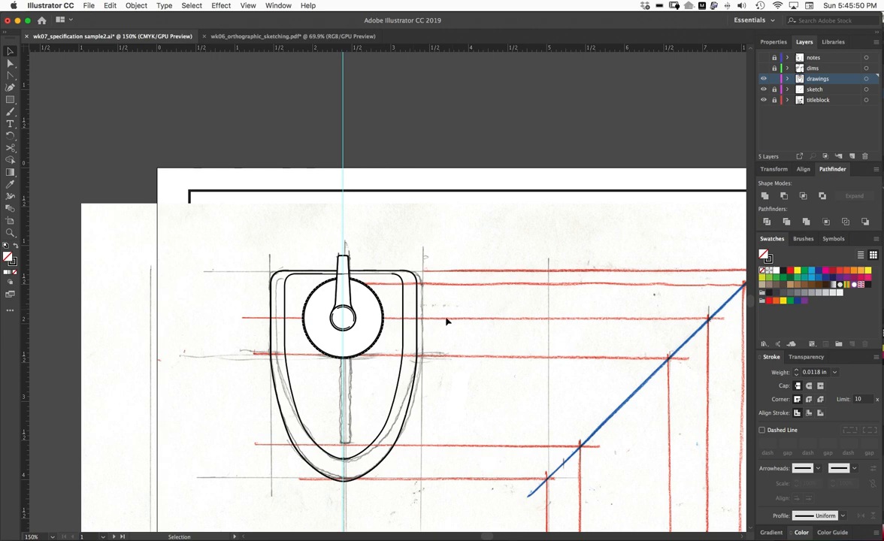
{"action": "left_click", "coordinate": [405, 331]}
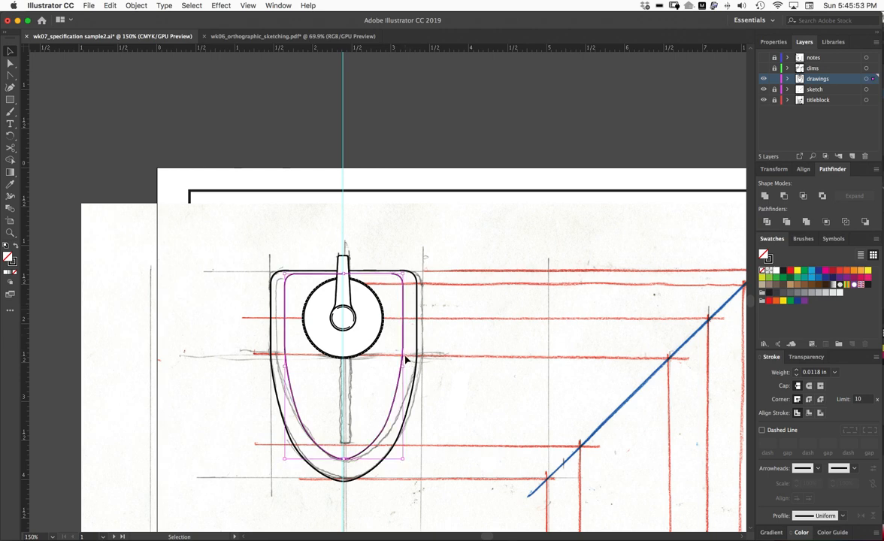
{"action": "left_click_drag", "start_coordinate": [405, 367], "coordinate": [412, 366]}
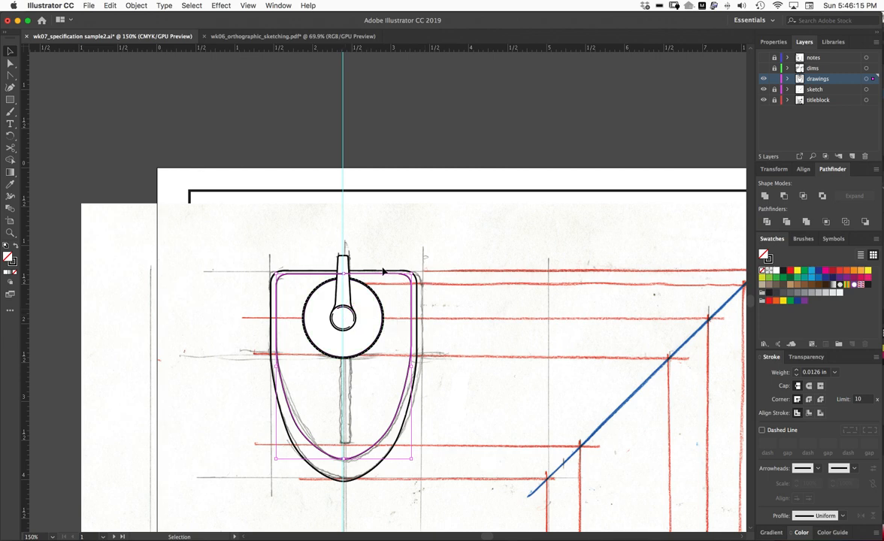
- Cut the inner outline's upper edge near the left rounded corner with Scissors and delete the short segment to leave a gap
{"action": "left_click", "coordinate": [11, 147]}
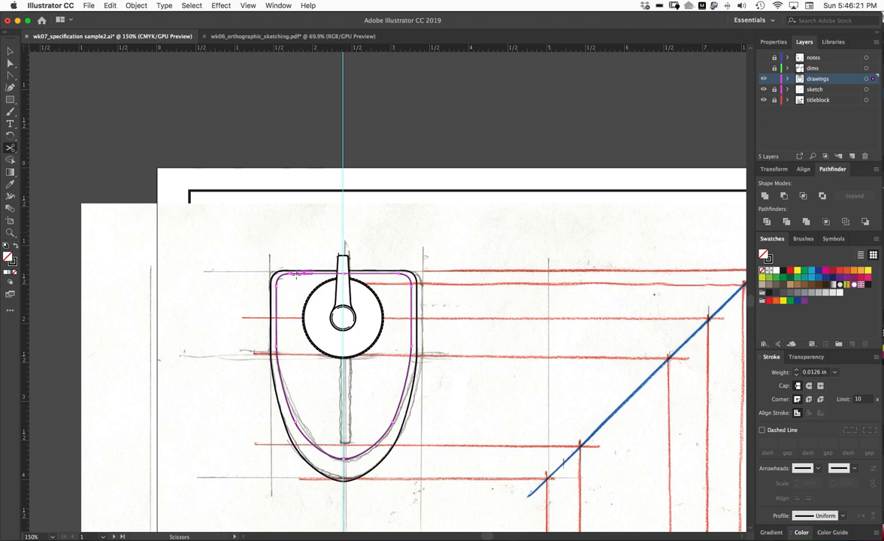
{"action": "left_click", "coordinate": [294, 276]}
{"action": "key", "text": "a"}
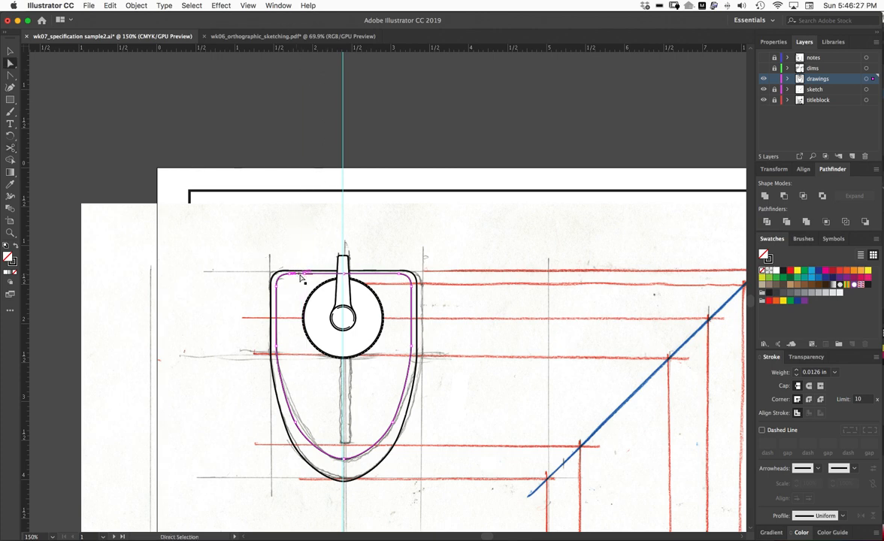
{"action": "left_click", "coordinate": [300, 275]}
{"action": "key", "text": "Delete"}
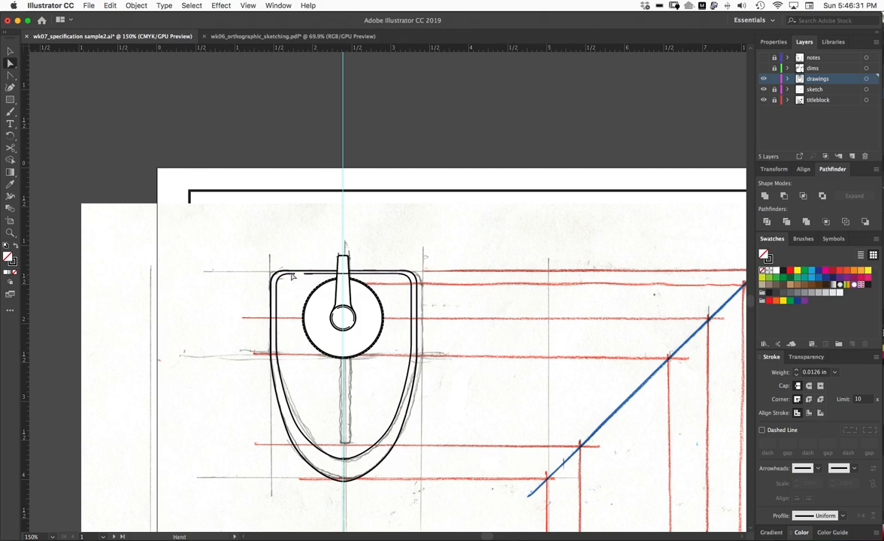
- Cut the inner outline's upper edge near the right rounded corner with Scissors and delete the short segment to leave a matching gap
{"action": "left_click_drag", "start_coordinate": [270, 257], "coordinate": [318, 245]}
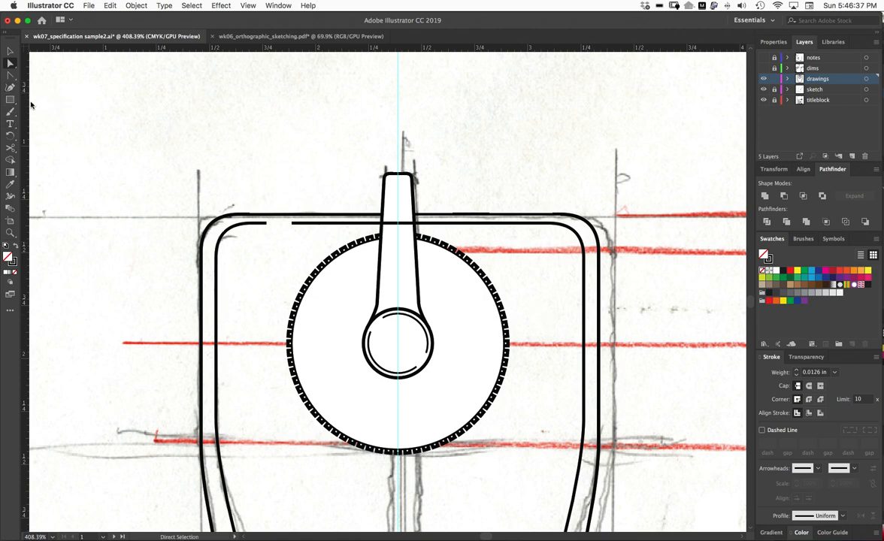
{"action": "left_click", "coordinate": [10, 147]}
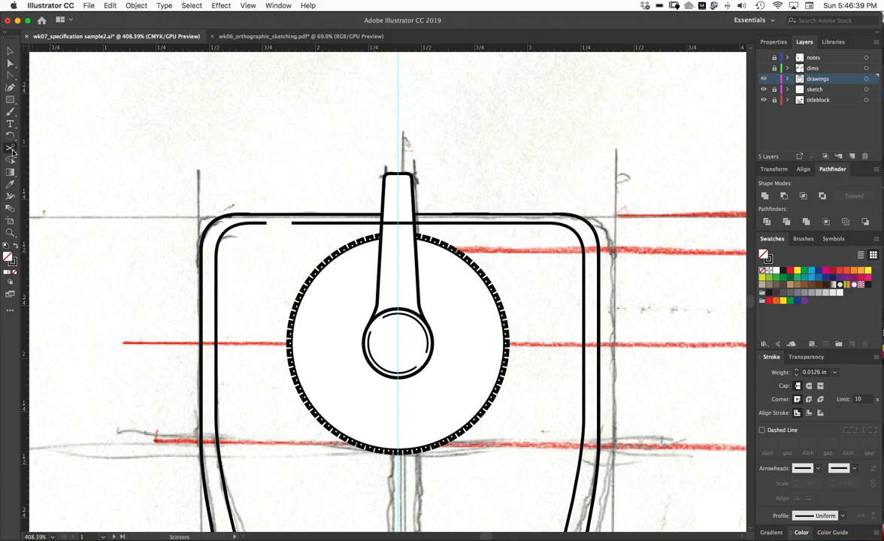
{"action": "left_click_drag", "start_coordinate": [568, 422], "coordinate": [588, 175]}
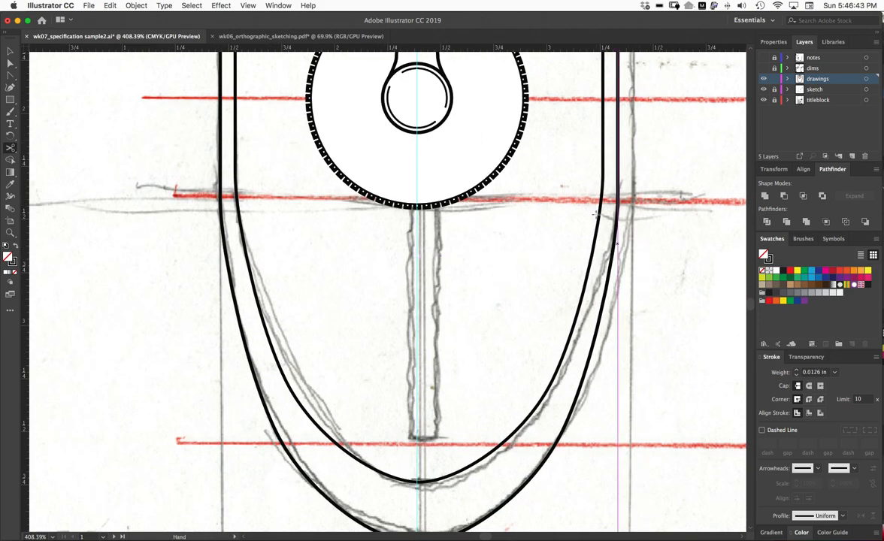
{"action": "left_click_drag", "start_coordinate": [598, 215], "coordinate": [576, 483]}
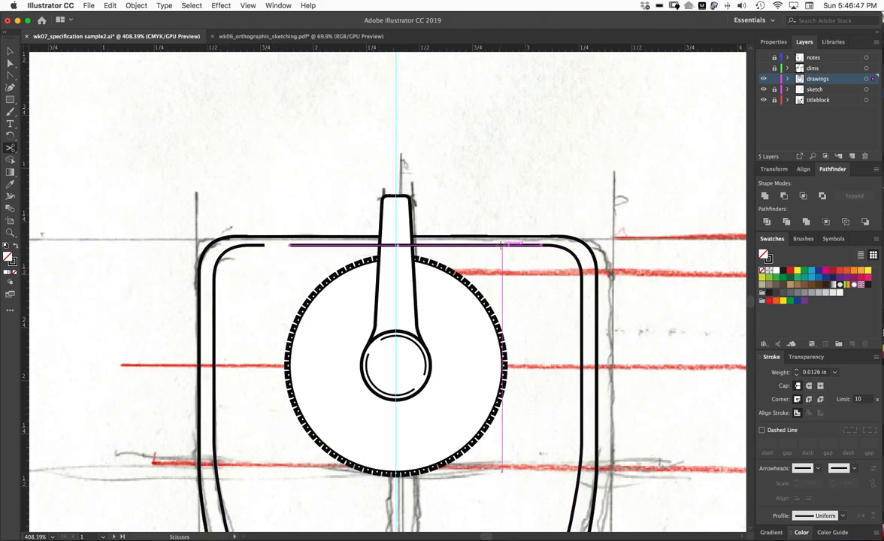
{"action": "left_click", "coordinate": [561, 246]}
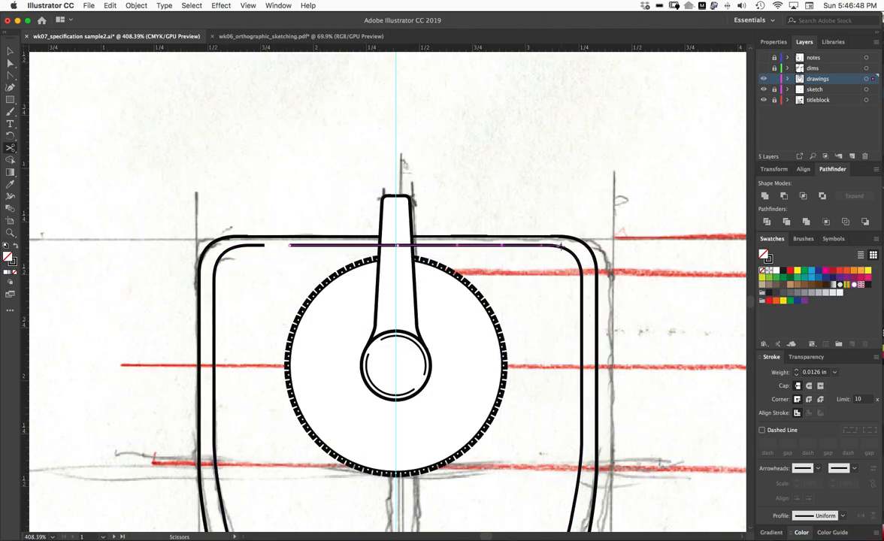
{"action": "key", "text": "a"}
{"action": "left_click", "coordinate": [531, 246]}
{"action": "key", "text": "Delete"}
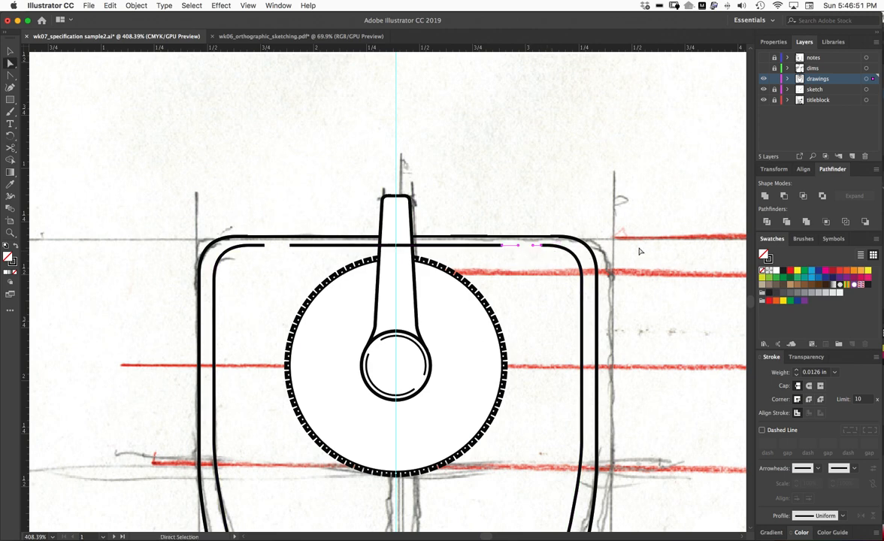
{"action": "scroll", "coordinate": [537, 284], "scroll_direction": "down", "scroll_amount": 5}
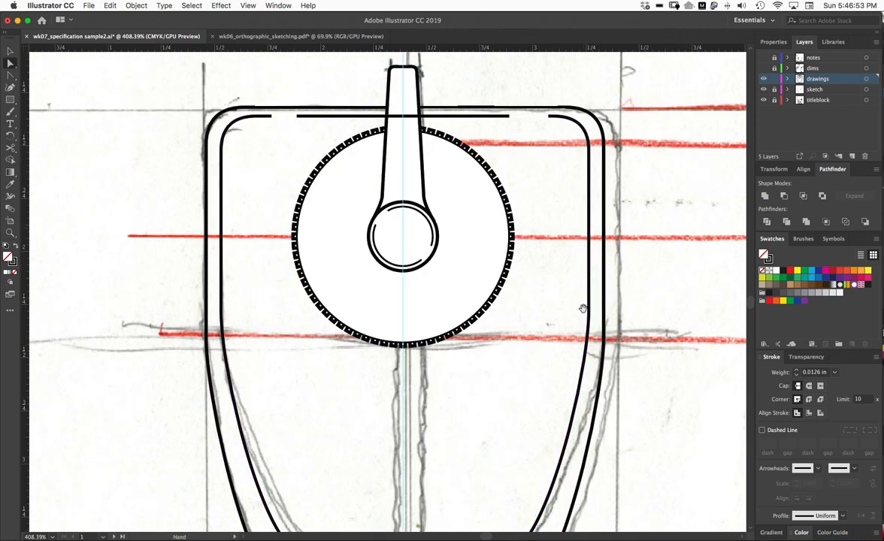
- Cut the inner outline's right side where it starts curving inward with Scissors and delete the short segment to leave a gap
{"action": "scroll", "coordinate": [577, 395], "scroll_direction": "down", "scroll_amount": 3}
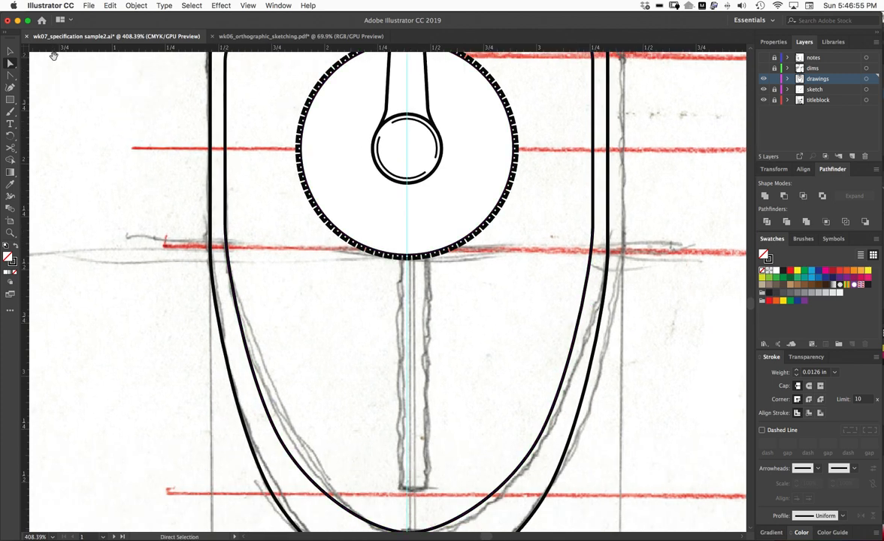
{"action": "left_click", "coordinate": [10, 149]}
{"action": "left_click", "coordinate": [586, 285]}
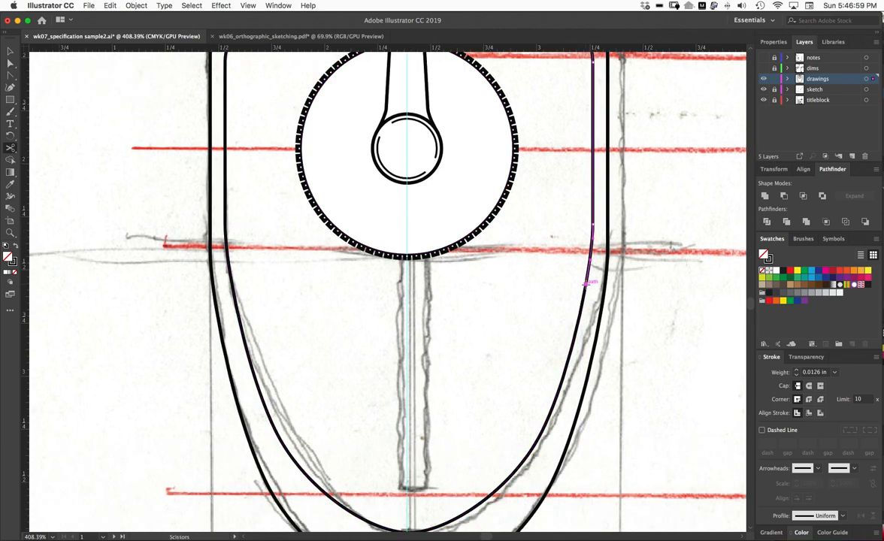
{"action": "left_click", "coordinate": [575, 337]}
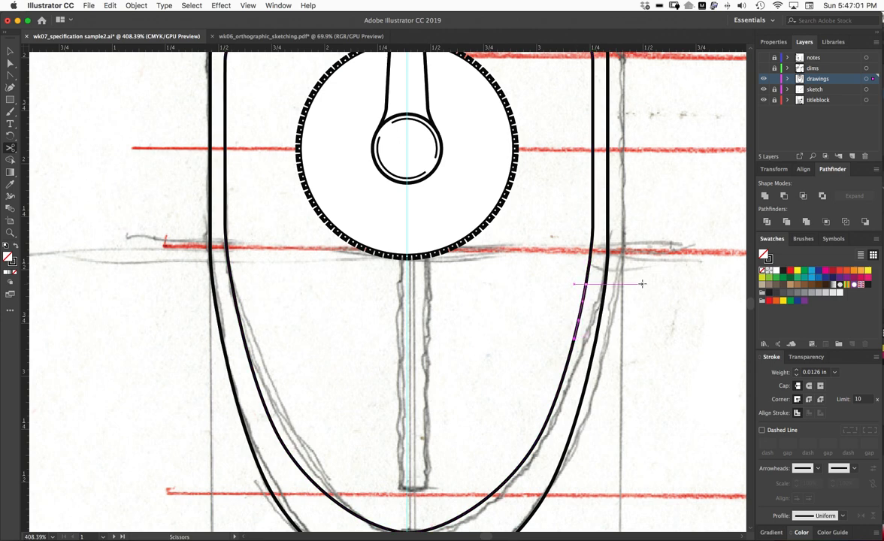
{"action": "key", "text": "a"}
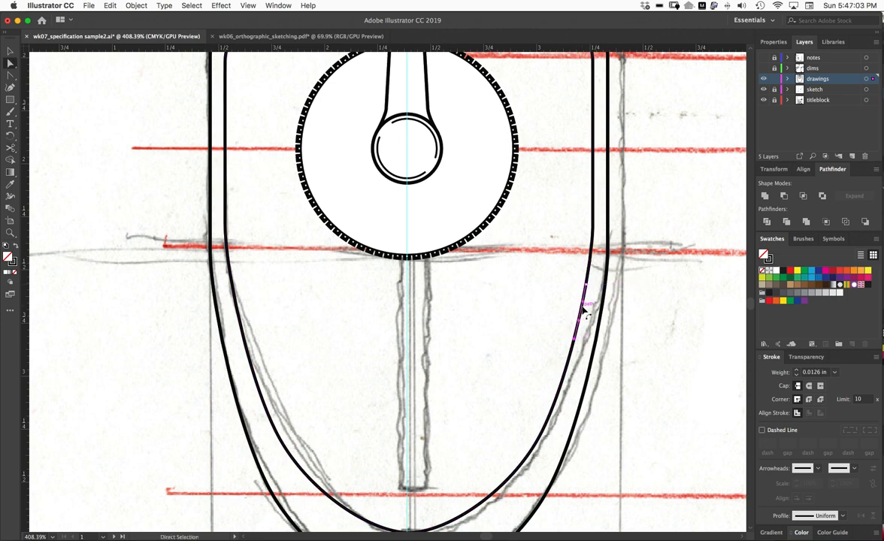
{"action": "key", "text": "Delete"}
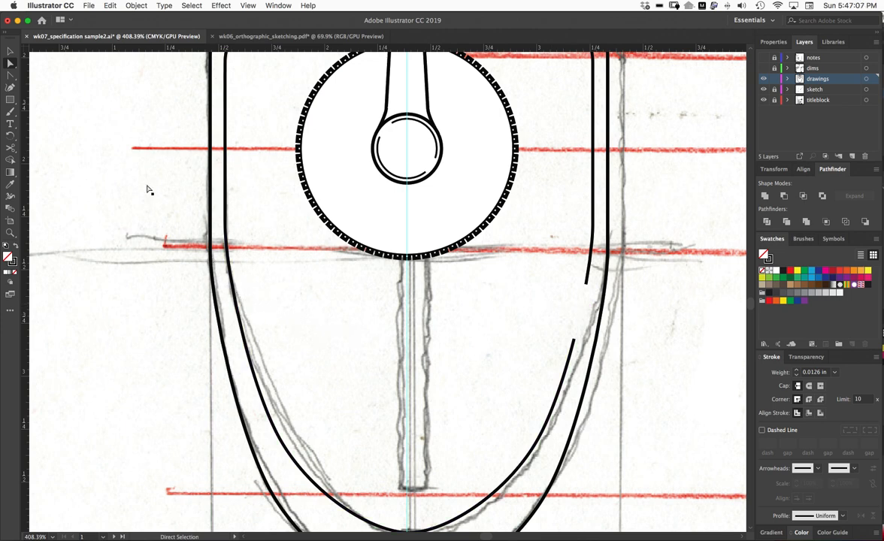
- Cut the inner outline's left side at the matching height with Scissors and delete the short segment to leave a mirrored gap
{"action": "left_click", "coordinate": [12, 148]}
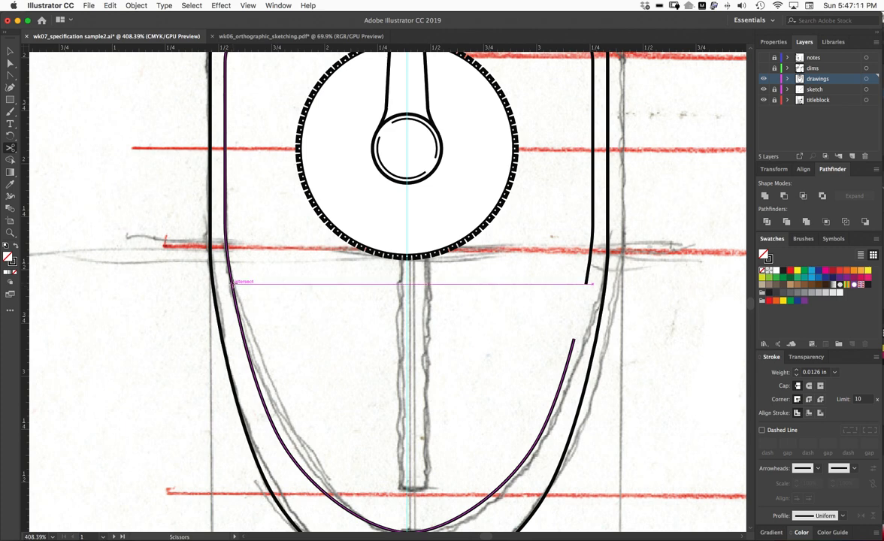
{"action": "left_click", "coordinate": [232, 282]}
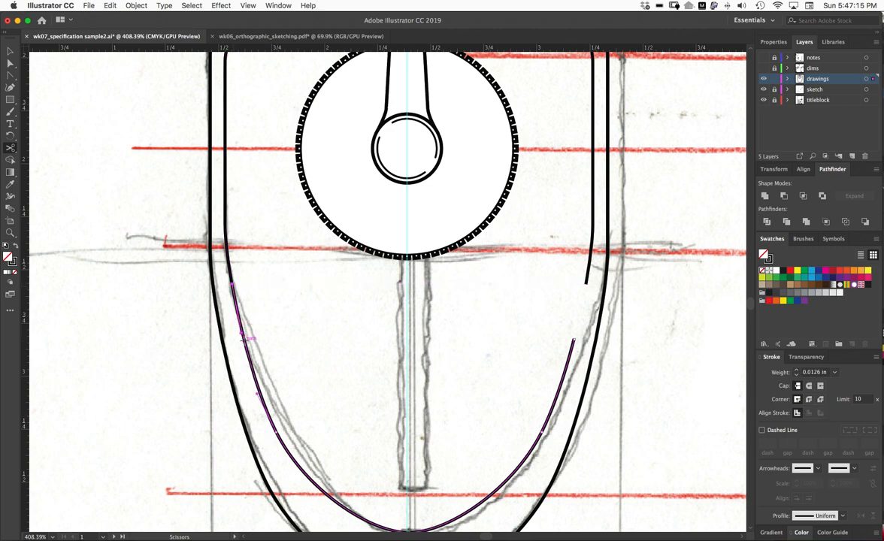
{"action": "left_click", "coordinate": [242, 335]}
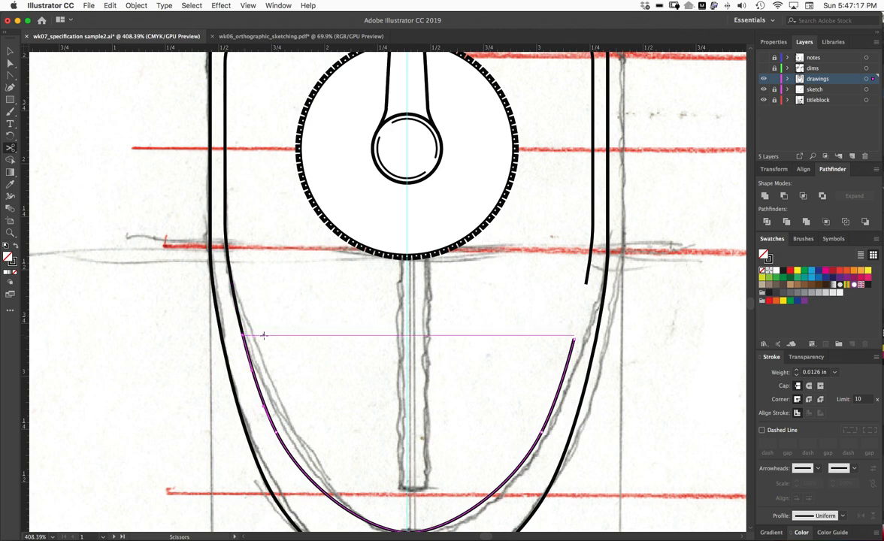
{"action": "key", "text": "a"}
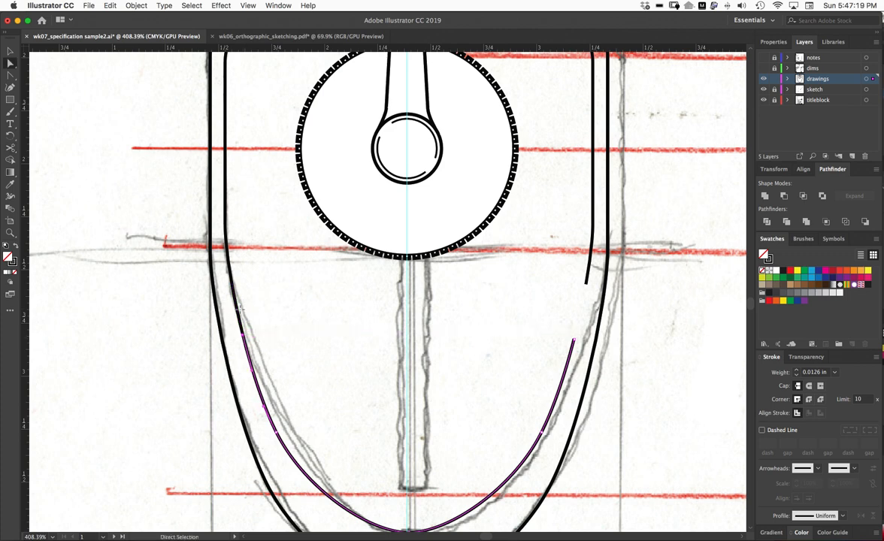
{"action": "left_click", "coordinate": [230, 290]}
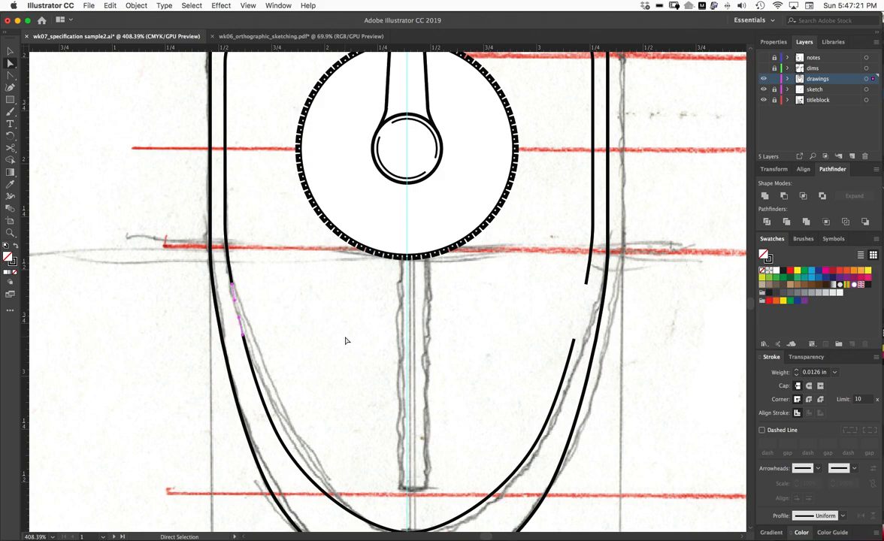
{"action": "key", "text": "Delete"}
- Give all the segments of the broken inner outline a 0.5 pt stroke with round caps
{"action": "left_click", "coordinate": [340, 417], "text": "alt+super"}
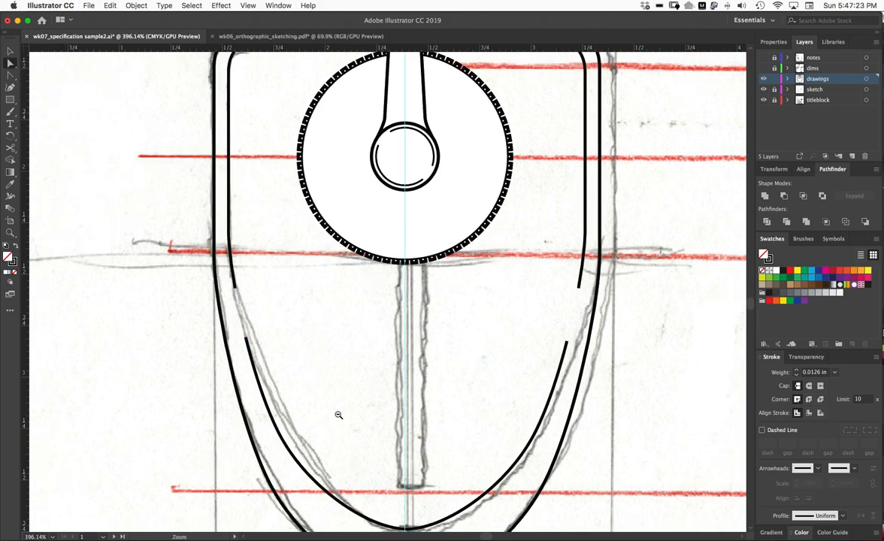
{"action": "left_click", "coordinate": [341, 416], "text": "alt+super"}
{"action": "left_click", "coordinate": [483, 239]}
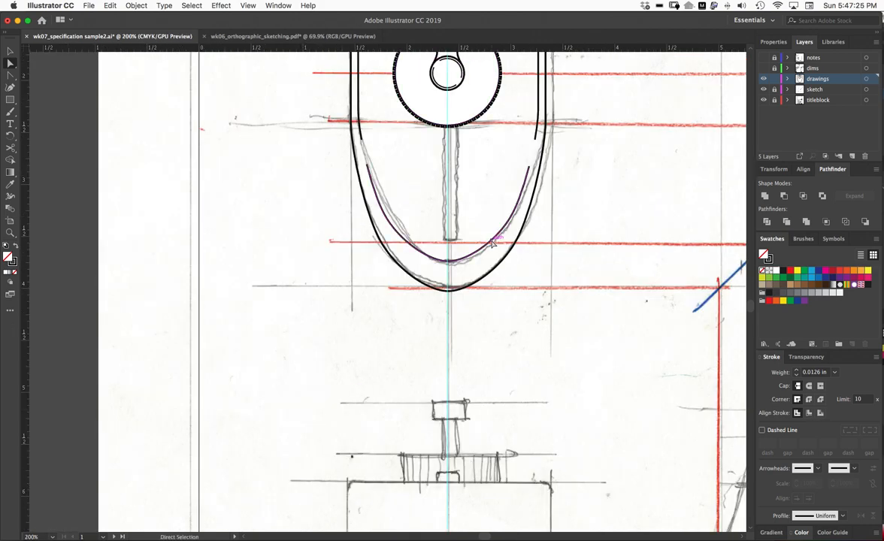
{"action": "left_click_drag", "start_coordinate": [539, 126], "coordinate": [329, 48]}
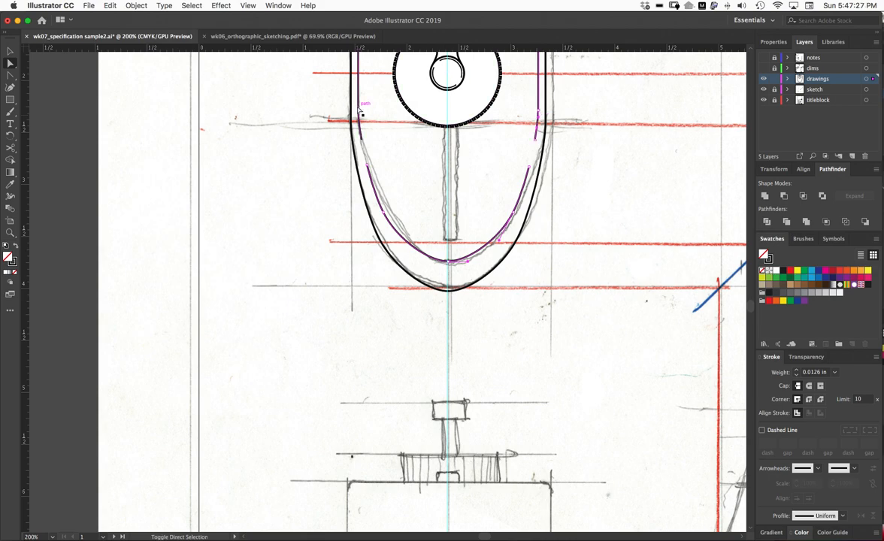
{"action": "left_click_drag", "start_coordinate": [376, 175], "coordinate": [369, 320]}
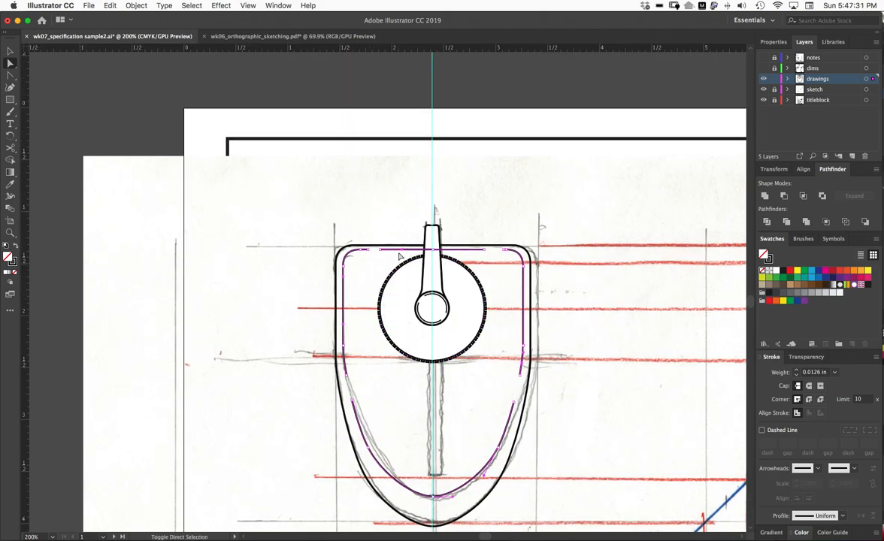
{"action": "left_click", "coordinate": [828, 373]}
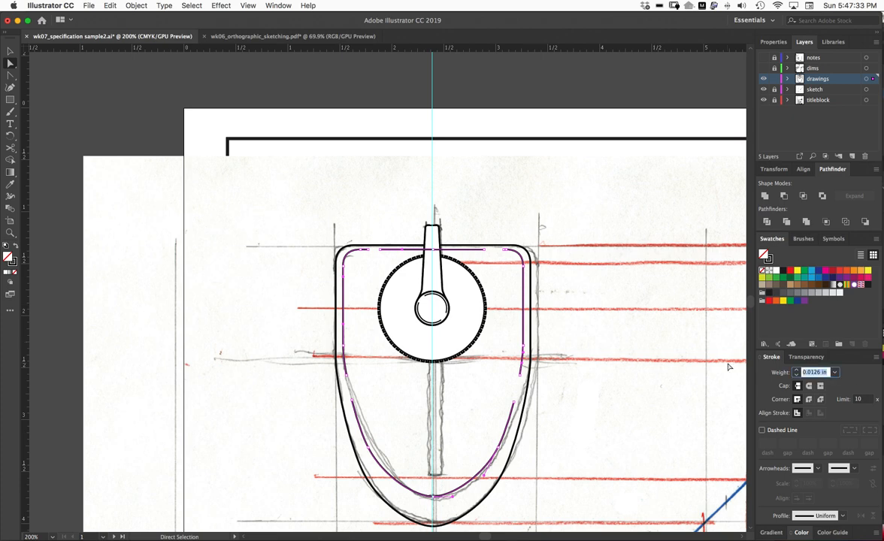
{"action": "type", "text": ".5pt"}
{"action": "key", "text": "Return"}
{"action": "key", "text": "Return"}
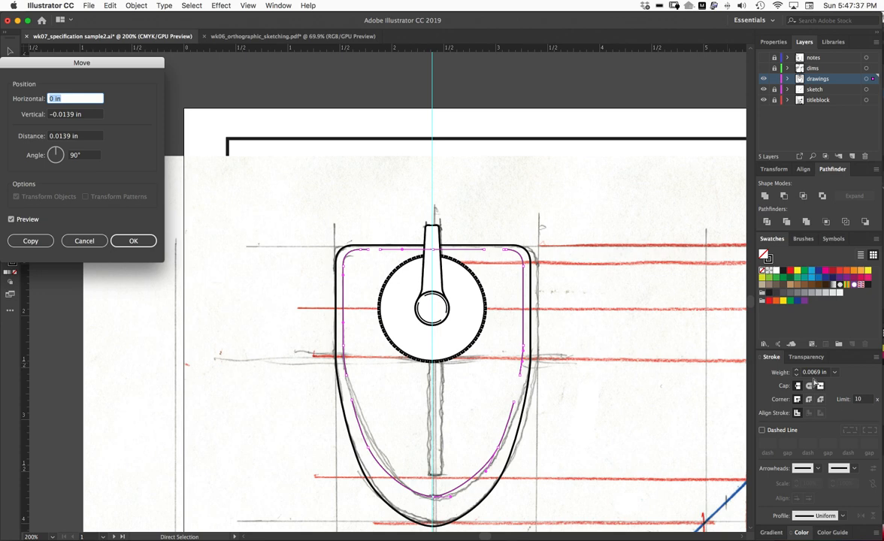
{"action": "left_click", "coordinate": [78, 241]}
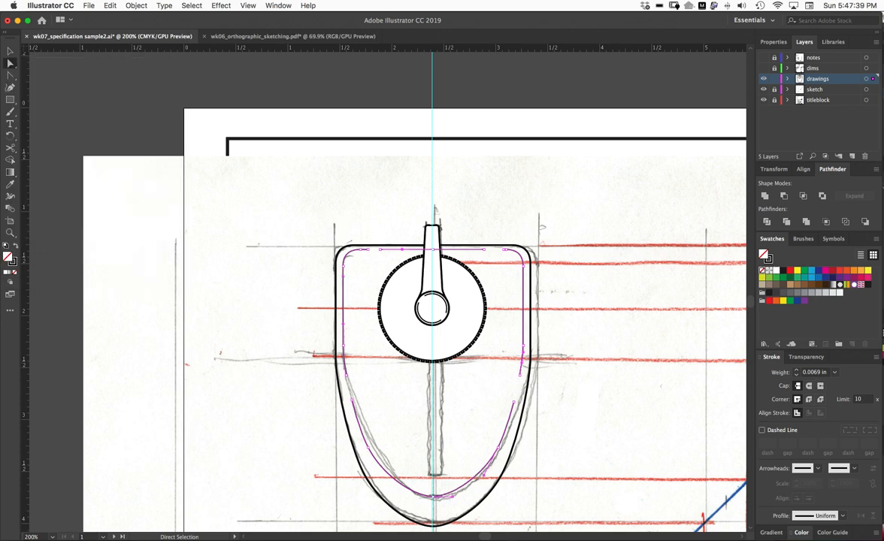
{"action": "left_click", "coordinate": [810, 386]}
{"action": "left_click", "coordinate": [712, 359]}
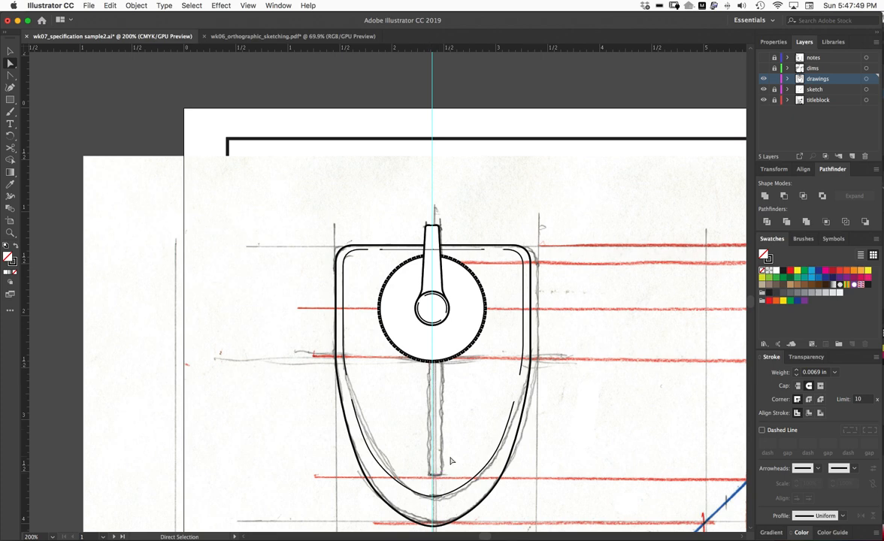
- Draw a circle about 0.16 in across with the Ellipse tool at the lower end of the sketched slot on the centre guide
{"action": "left_click", "coordinate": [441, 368]}
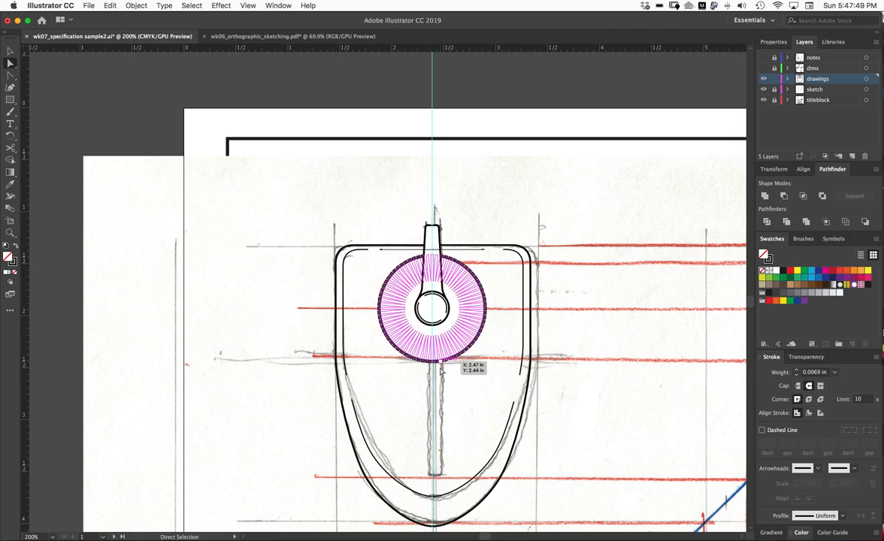
{"action": "left_click", "coordinate": [12, 102]}
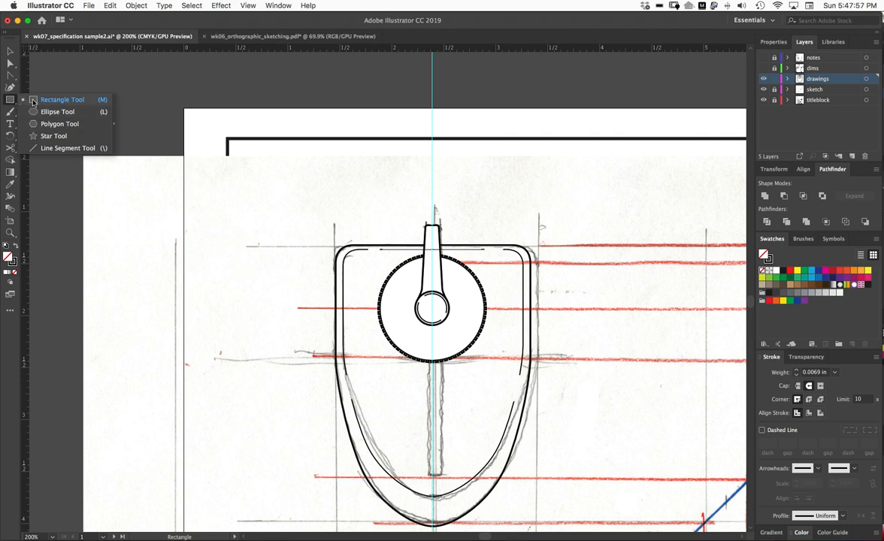
{"action": "left_click", "coordinate": [33, 103]}
{"action": "left_click", "coordinate": [17, 103]}
{"action": "left_click", "coordinate": [57, 111]}
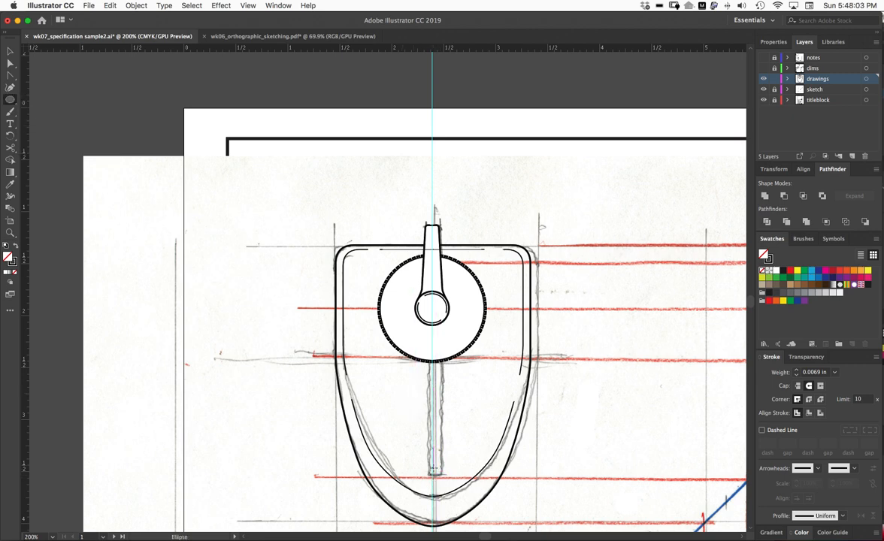
{"action": "left_click_drag", "start_coordinate": [434, 467], "coordinate": [443, 469]}
- Set the small circle's width and height to 0.15 in
{"action": "left_click", "coordinate": [775, 169]}
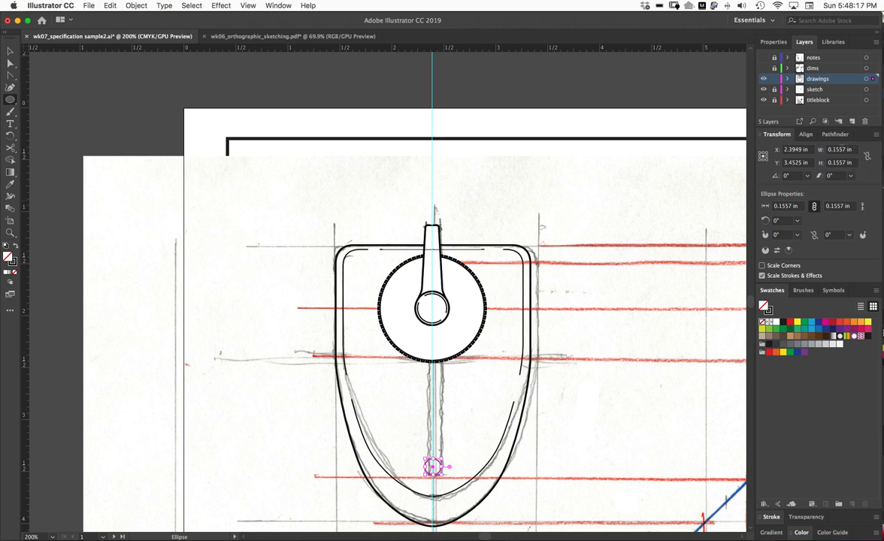
{"action": "left_click", "coordinate": [838, 150]}
{"action": "type", "text": "0.15"}
{"action": "key", "text": "Return"}
{"action": "left_click", "coordinate": [838, 163]}
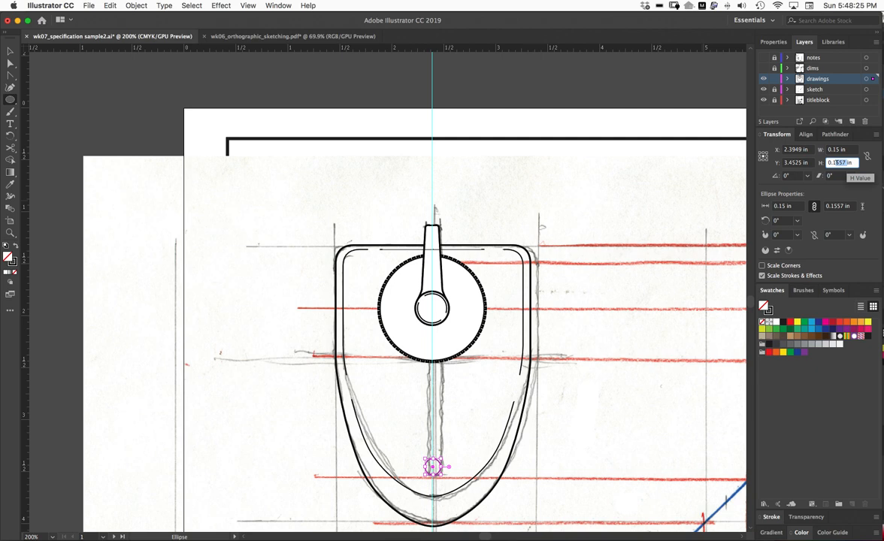
{"action": "type", "text": "0.15"}
{"action": "key", "text": "Return"}
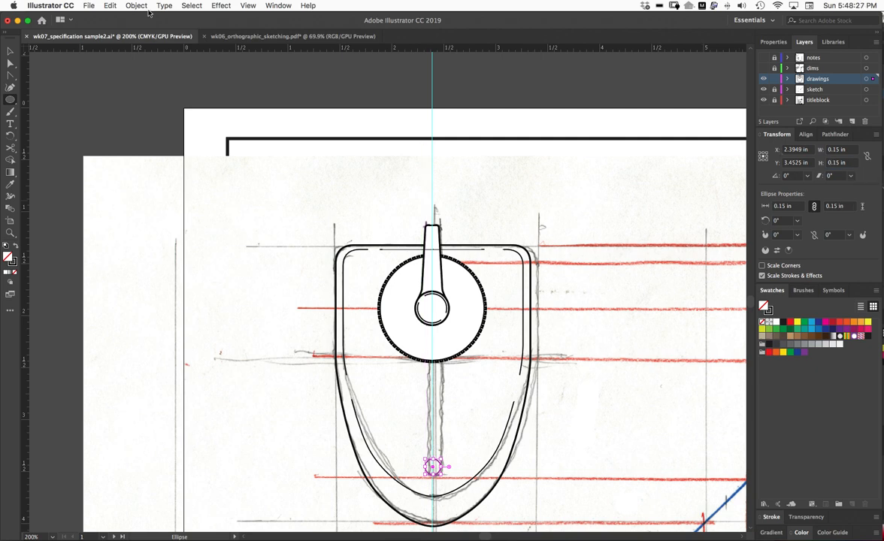
- Draw a rectangle 0.15 in wide and about 1.14 in tall from the small circle's centre up into the toothed dial
{"action": "left_click_drag", "start_coordinate": [10, 99], "coordinate": [45, 100]}
{"action": "left_click", "coordinate": [400, 429], "text": "ctrl"}
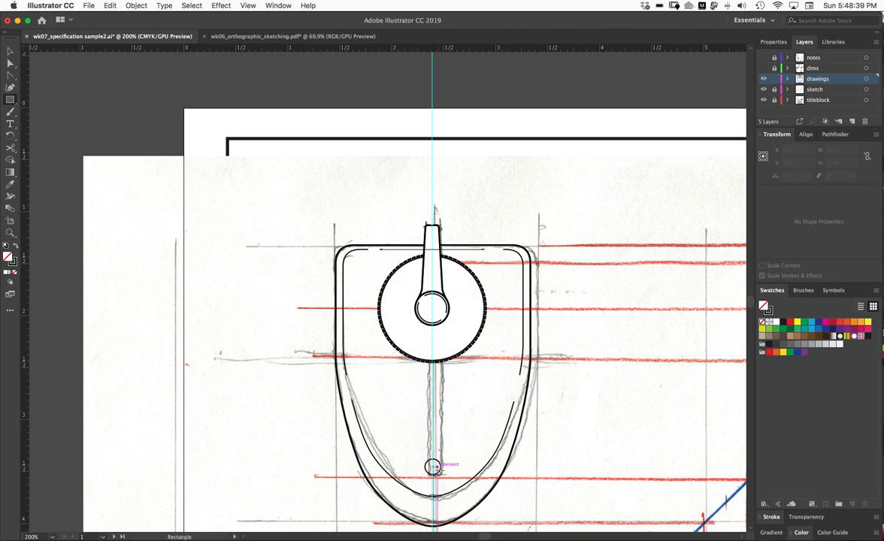
{"action": "left_click_drag", "start_coordinate": [433, 467], "coordinate": [424, 349]}
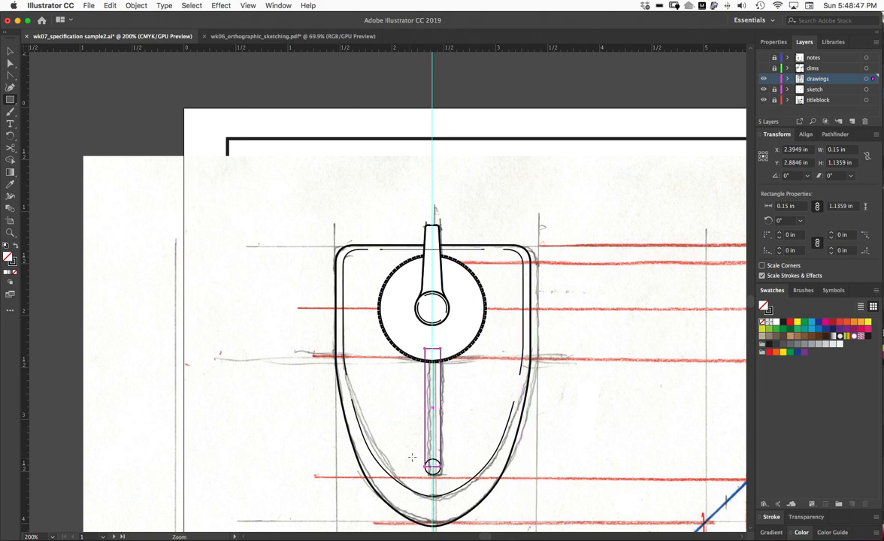
- Select the slot rectangle together with the small circle and shift both slightly left to centre them on the vertical guide
{"action": "left_click_drag", "start_coordinate": [412, 457], "coordinate": [487, 418]}
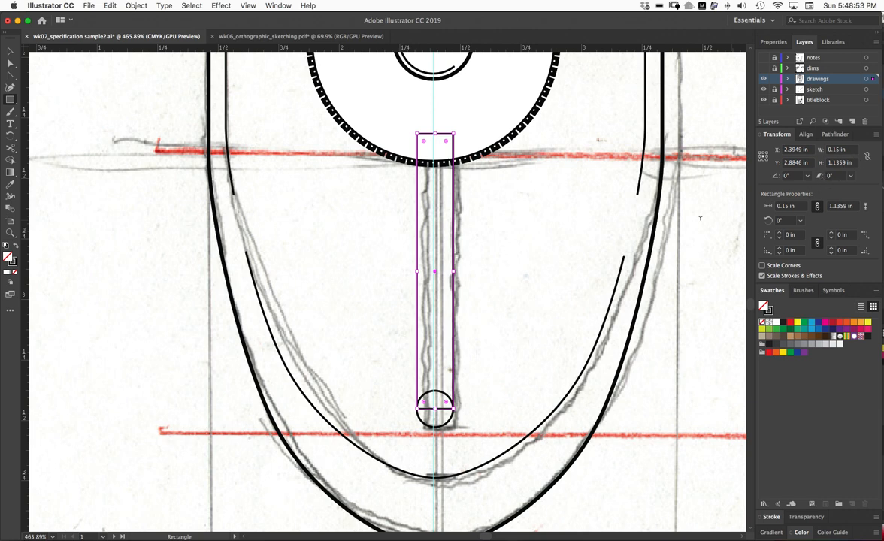
{"action": "key", "text": "v"}
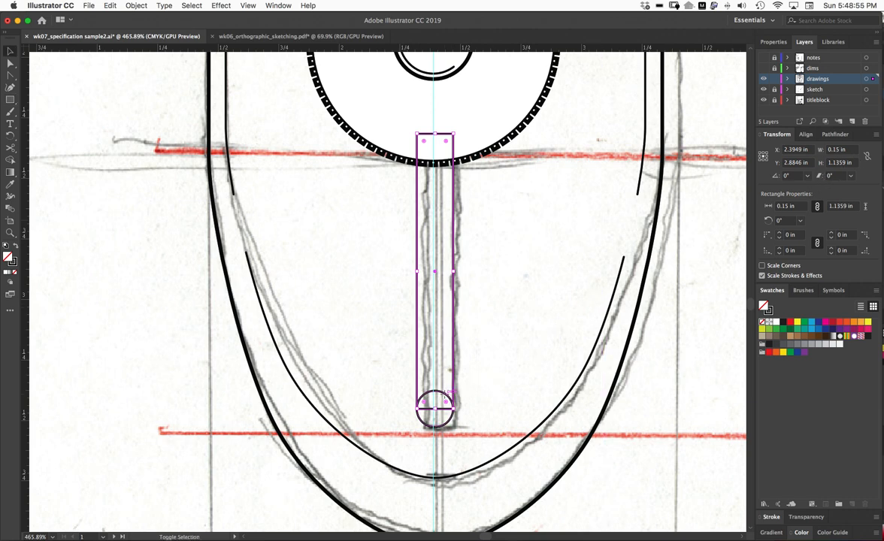
{"action": "left_click", "coordinate": [449, 394], "text": "shift"}
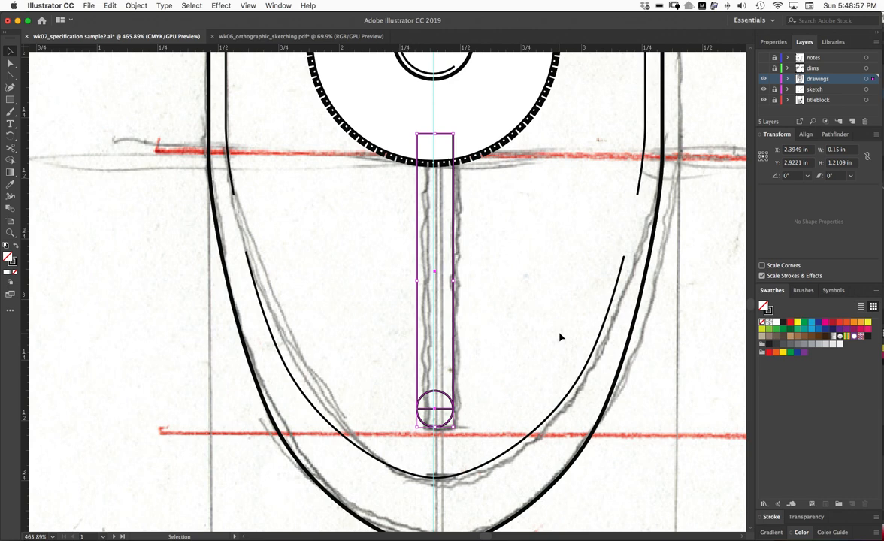
{"action": "left_click", "coordinate": [805, 134]}
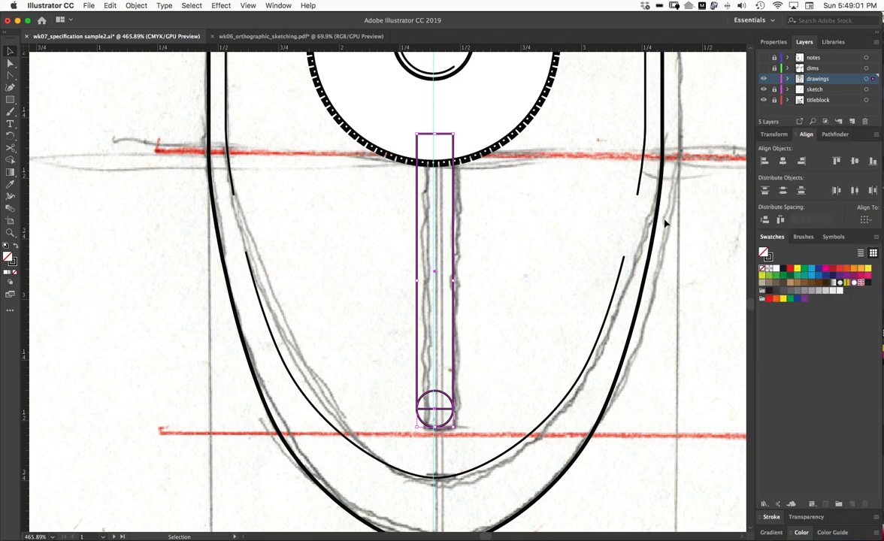
{"action": "key", "text": "super+space"}
{"action": "left_click_drag", "start_coordinate": [392, 120], "coordinate": [527, 245]}
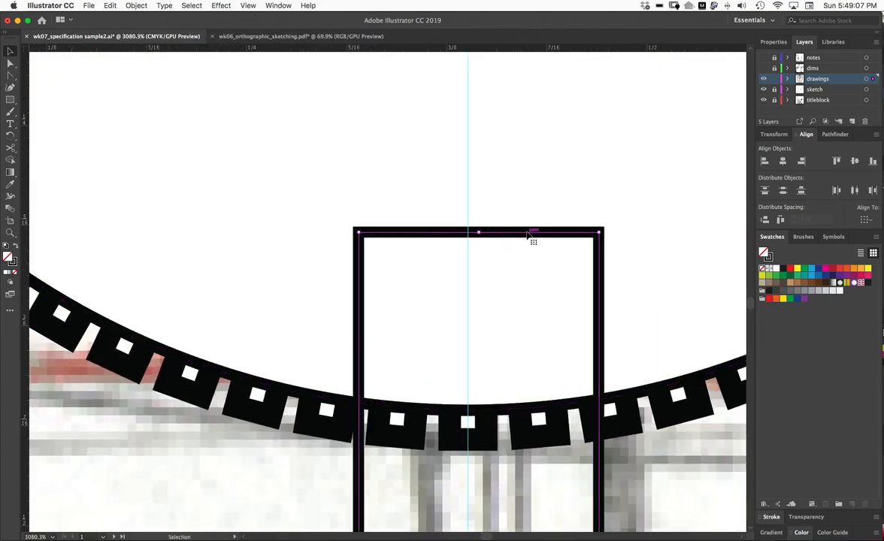
{"action": "left_click_drag", "start_coordinate": [528, 235], "coordinate": [520, 235]}
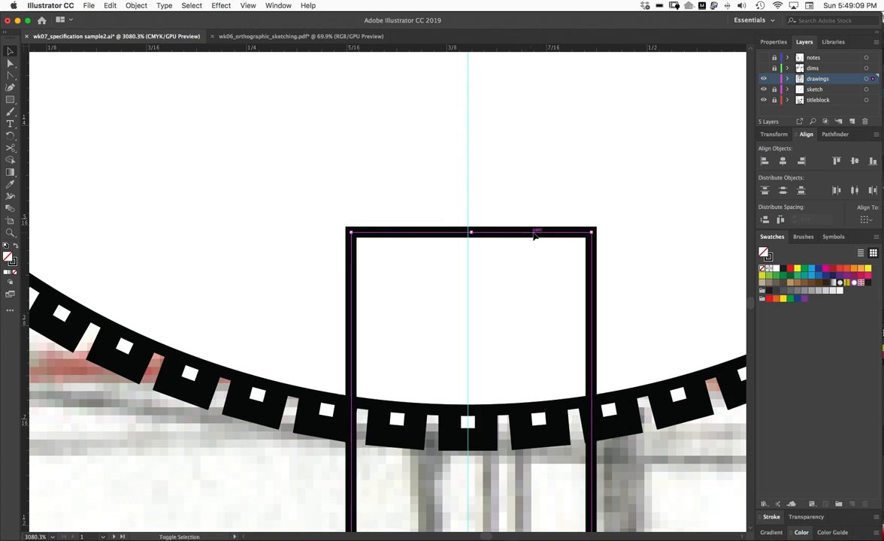
{"action": "key", "text": "Left"}
{"action": "key", "text": "Right"}
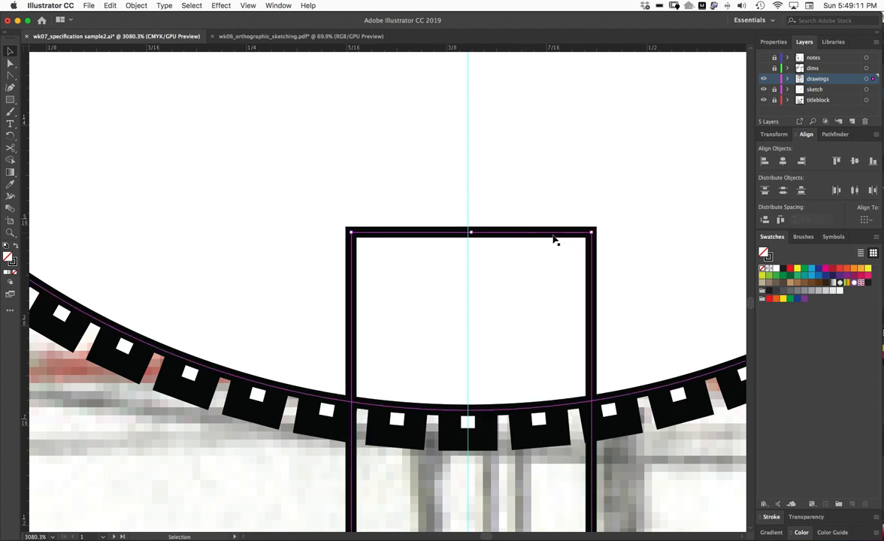
{"action": "mouse_move", "coordinate": [540, 237]}
{"action": "left_mouse_down"}
{"action": "mouse_move", "coordinate": [524, 240]}
{"action": "mouse_move", "coordinate": [535, 238]}
{"action": "left_mouse_up"}
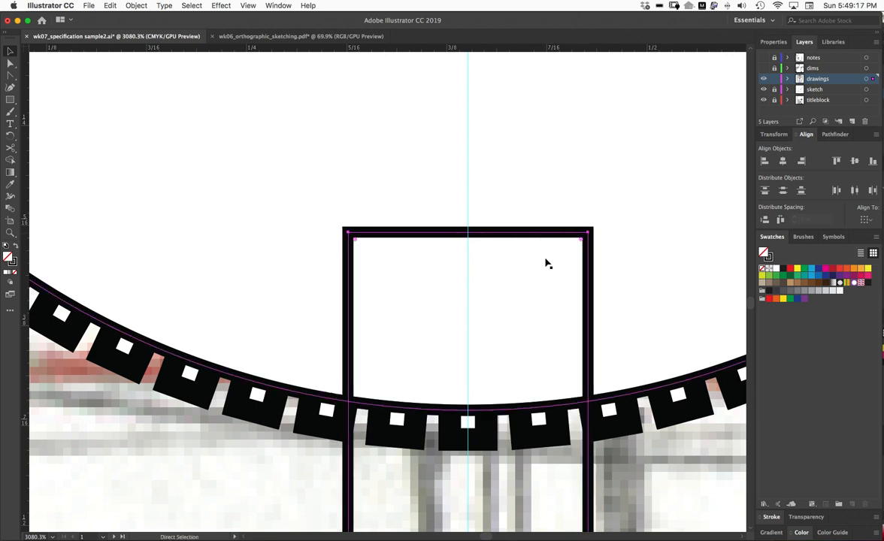
{"action": "key", "text": "super+0"}
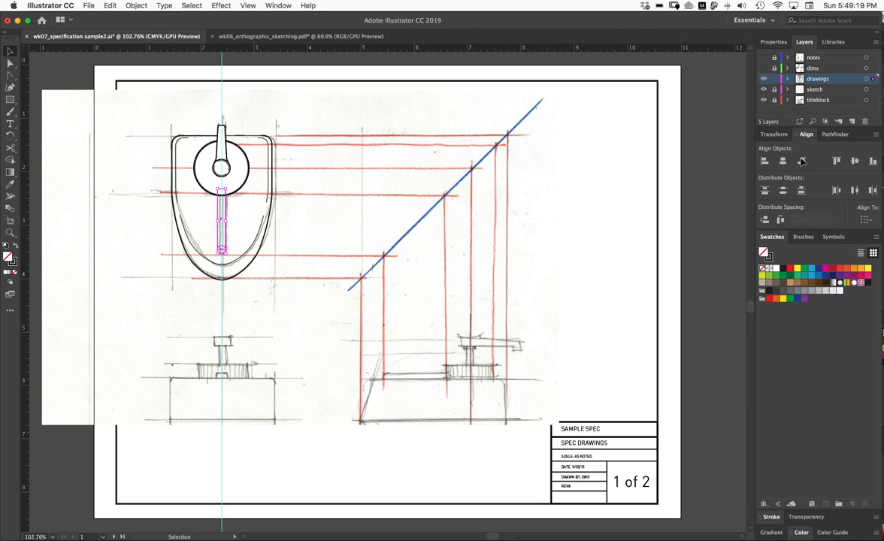
- Unite the slot rectangle and the small circle into one round-ended shape with Pathfinder
{"action": "left_click", "coordinate": [835, 134]}
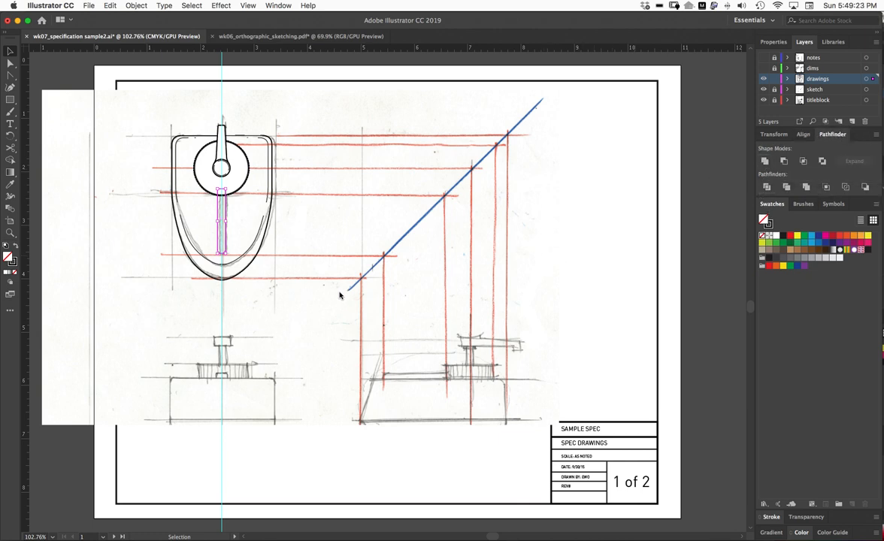
{"action": "key", "text": "z"}
{"action": "mouse_move", "coordinate": [212, 228]}
{"action": "left_mouse_down"}
{"action": "mouse_move", "coordinate": [263, 183]}
{"action": "mouse_move", "coordinate": [244, 191]}
{"action": "left_mouse_up"}
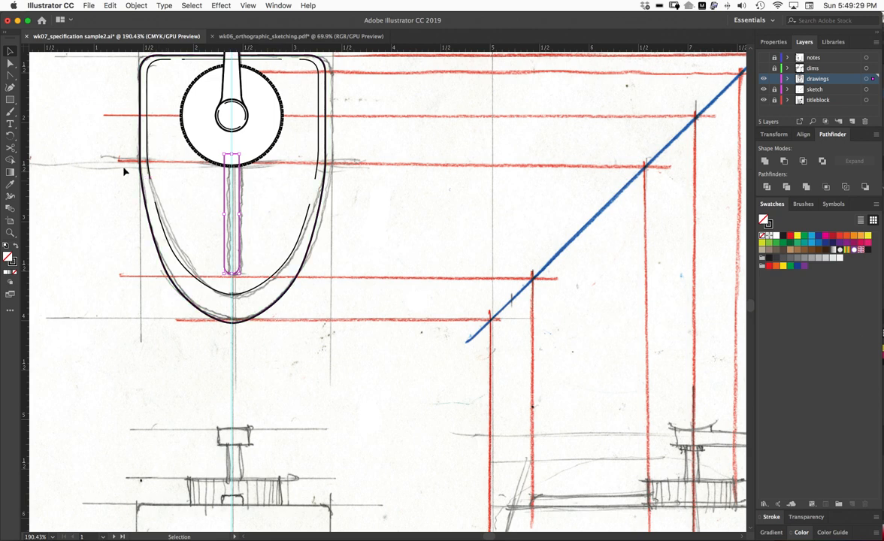
{"action": "left_click", "coordinate": [282, 175], "text": "alt+super"}
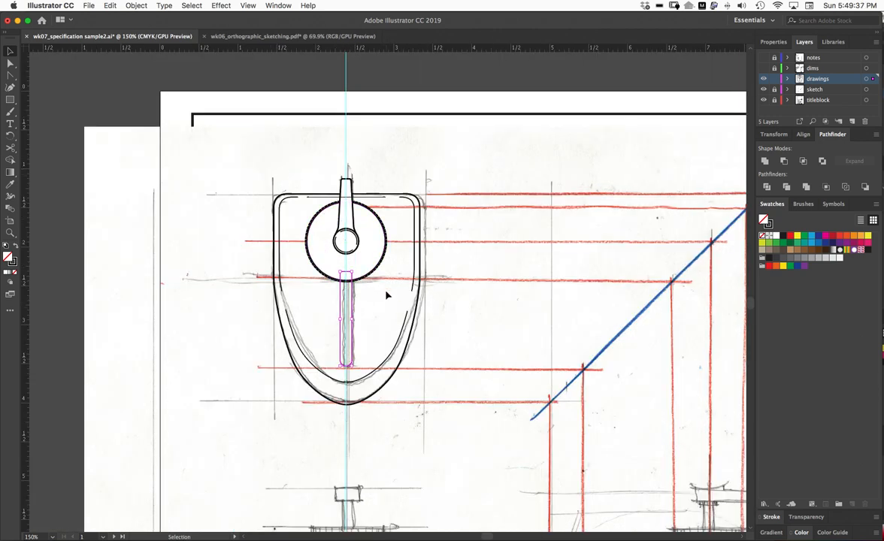
{"action": "left_click", "coordinate": [363, 275]}
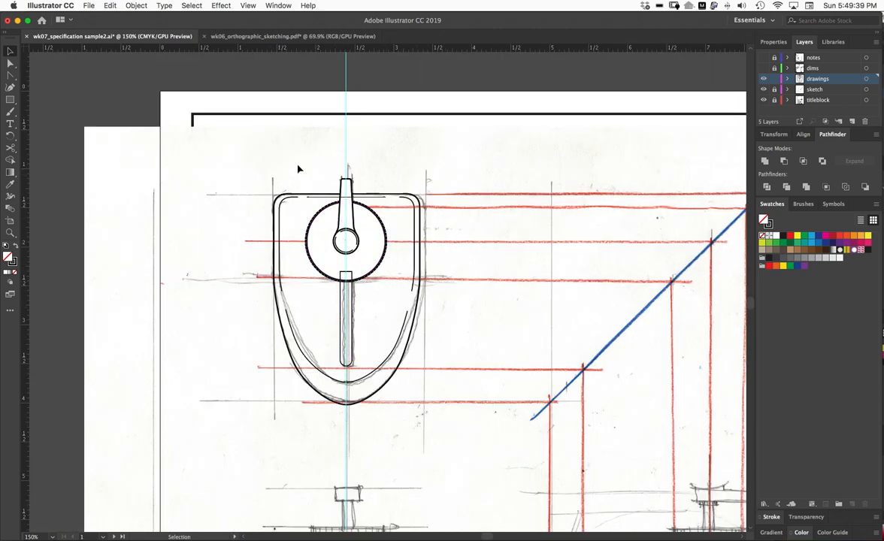
- Select the toothed dial with its pointer and hub, leaving out the body contours, and bring them to the front
{"action": "left_click_drag", "start_coordinate": [299, 167], "coordinate": [399, 265]}
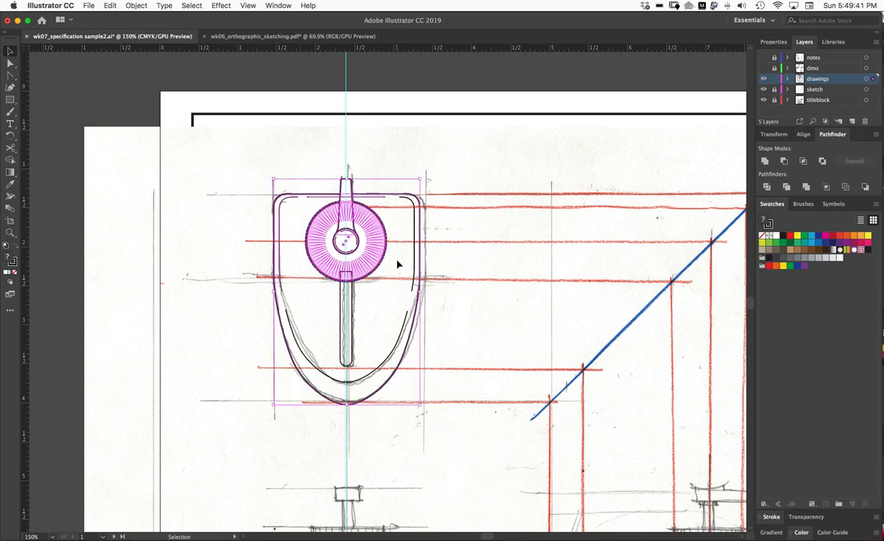
{"action": "left_click", "coordinate": [395, 207], "text": "shift"}
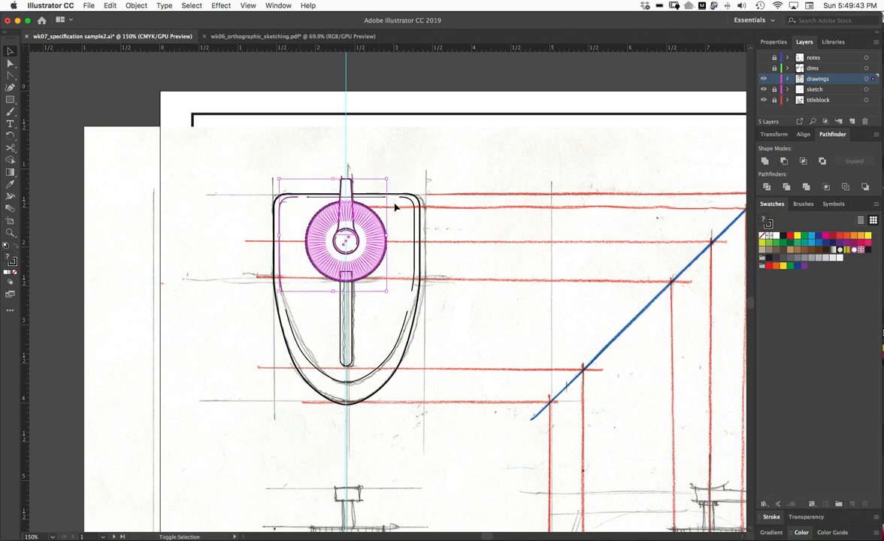
{"action": "left_click", "coordinate": [286, 200], "text": "shift"}
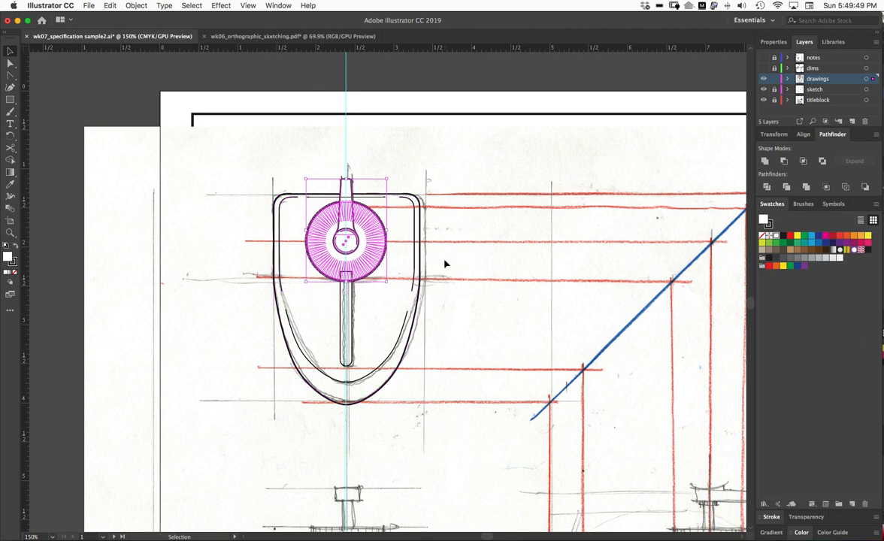
{"action": "left_click", "coordinate": [136, 7]}
{"action": "mouse_move", "coordinate": [147, 29]}
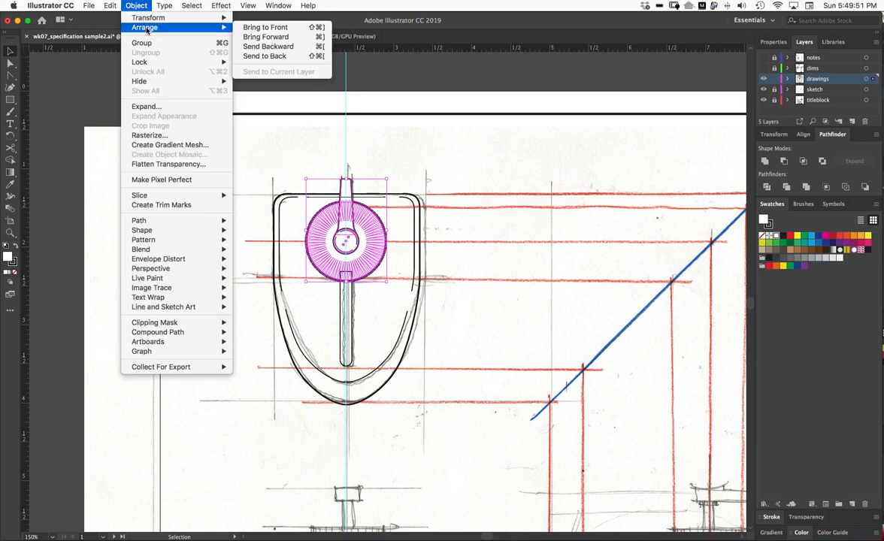
{"action": "left_click", "coordinate": [251, 28]}
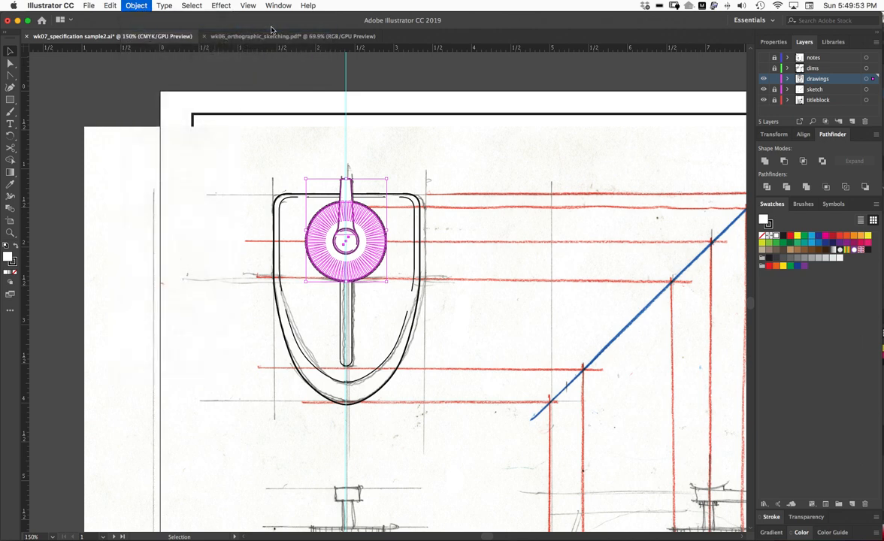
{"action": "left_click", "coordinate": [440, 135]}
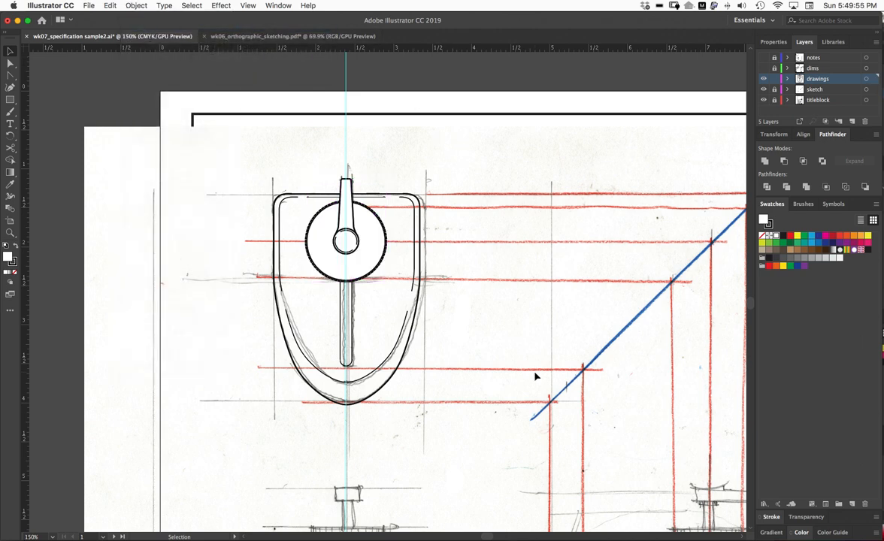
- Apply the default white fill and black stroke to the outer body outline and the round-ended slot
{"action": "left_click", "coordinate": [341, 402]}
{"action": "left_click", "coordinate": [351, 344], "text": "shift"}
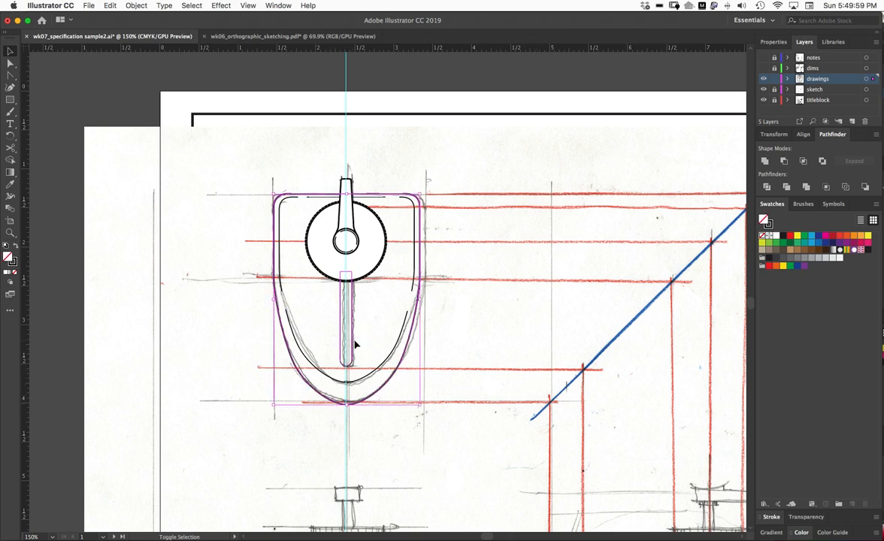
{"action": "key", "text": "d"}
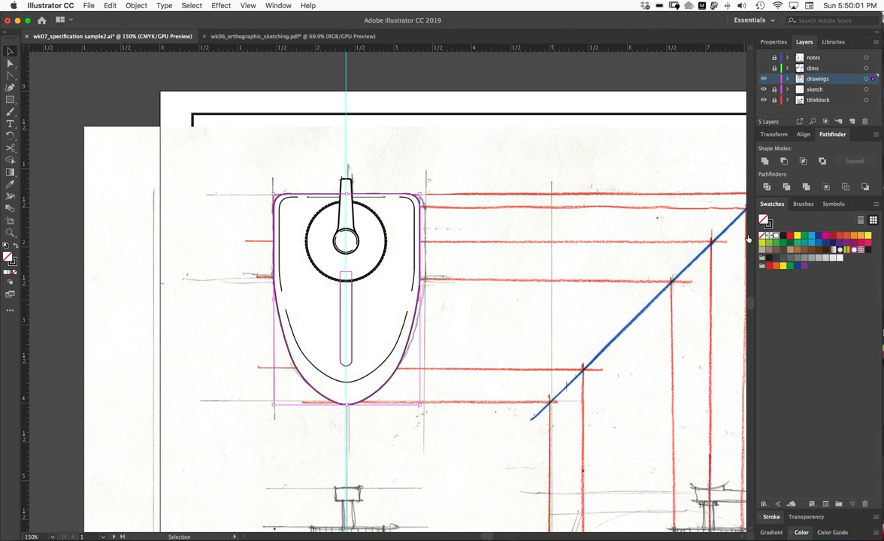
{"action": "left_click", "coordinate": [532, 124]}
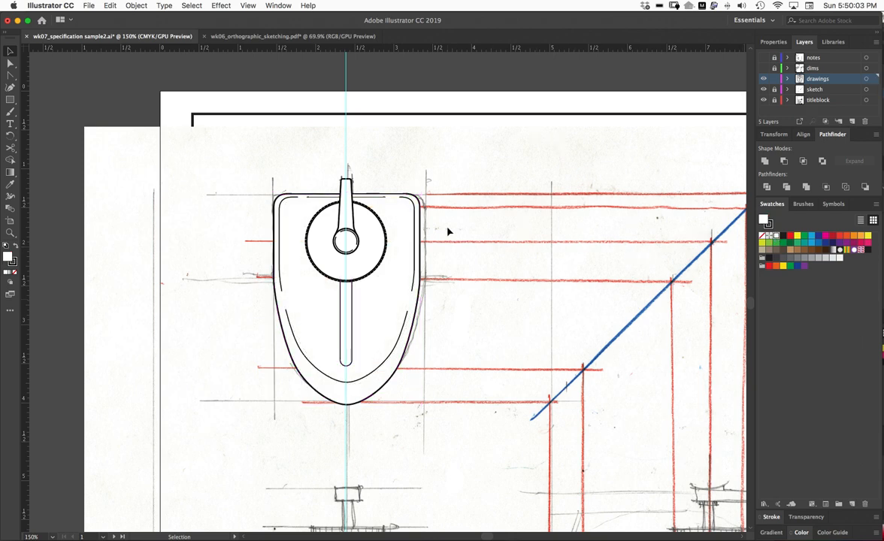
{"action": "left_click", "coordinate": [470, 243], "text": "alt+super"}
{"action": "key", "text": "super+alt+space"}
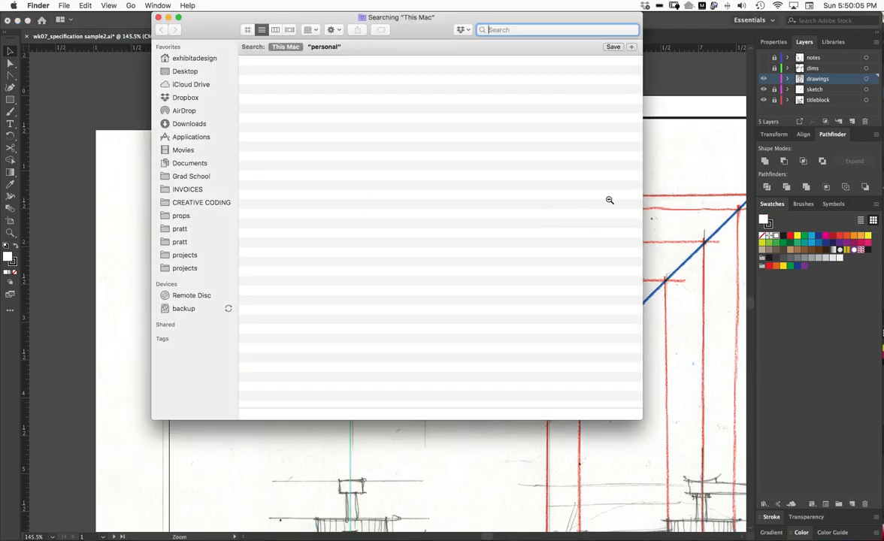
{"action": "key", "text": "super+w"}
{"action": "key", "text": "a"}
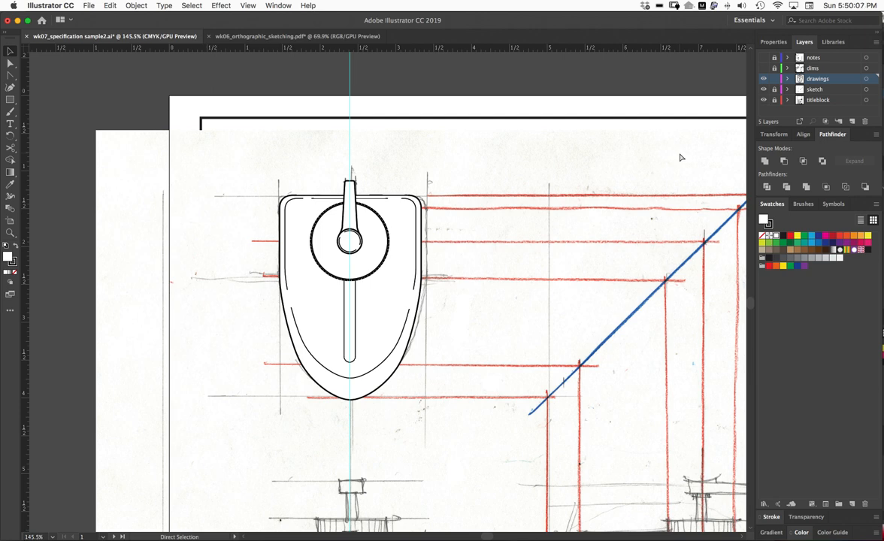
{"action": "key", "text": "v"}
- Hide the sketch layer so the traced top view stands alone on the sheet
{"action": "left_click", "coordinate": [764, 90]}
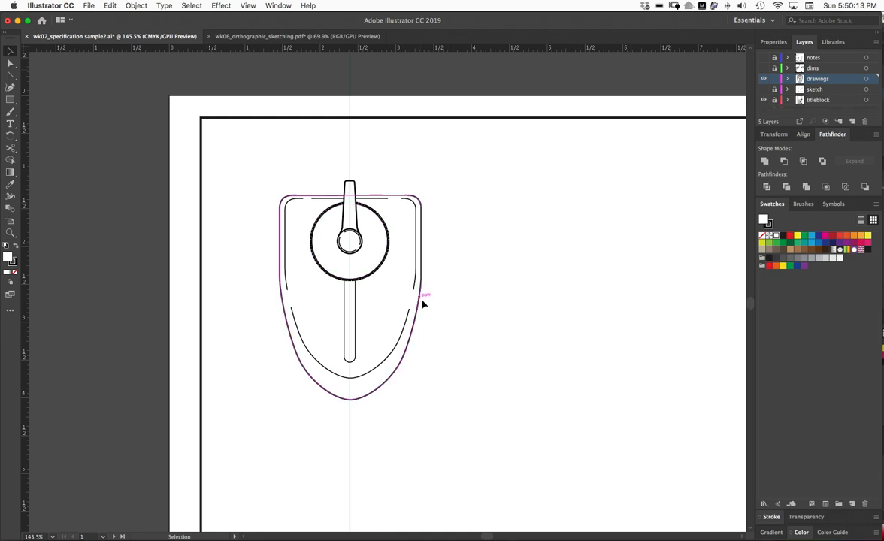
{"action": "left_click", "coordinate": [446, 307], "text": "alt+super"}
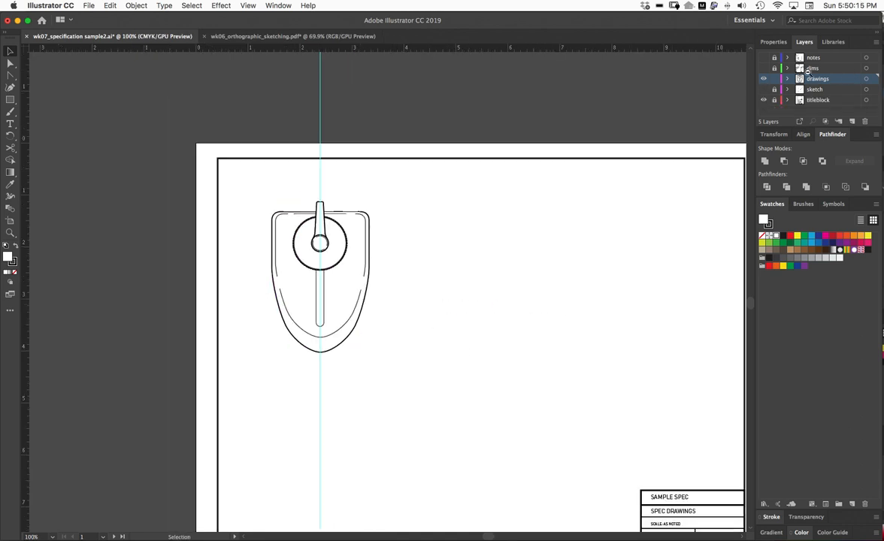